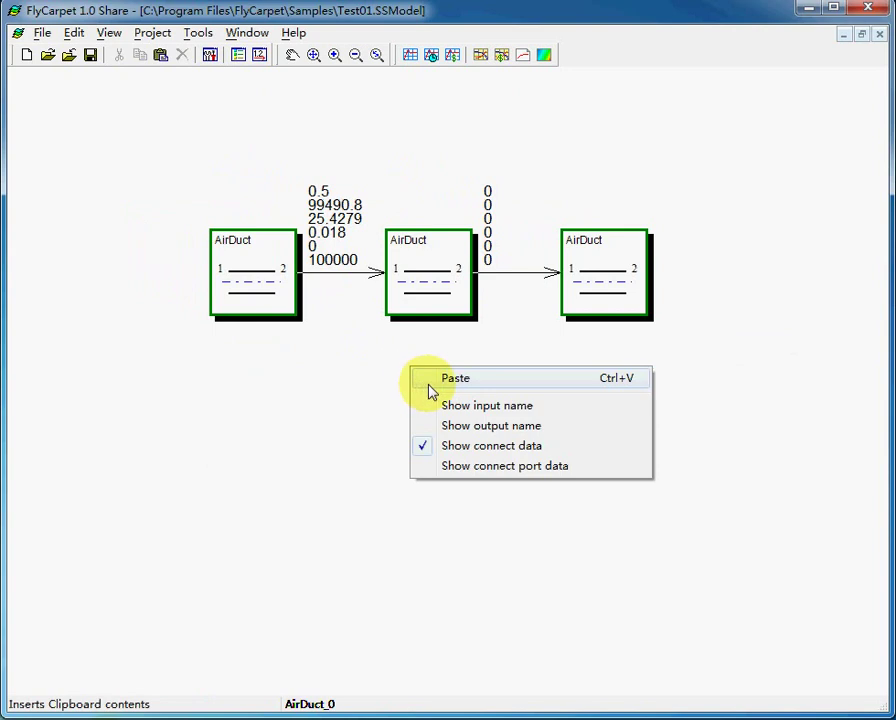
Paste two more AirDuct blocks in a row below the existing ones and connect them in series after the third AirDuct
{"action": "left_click", "coordinate": [430, 378]}
{"action": "left_click", "coordinate": [424, 561]}
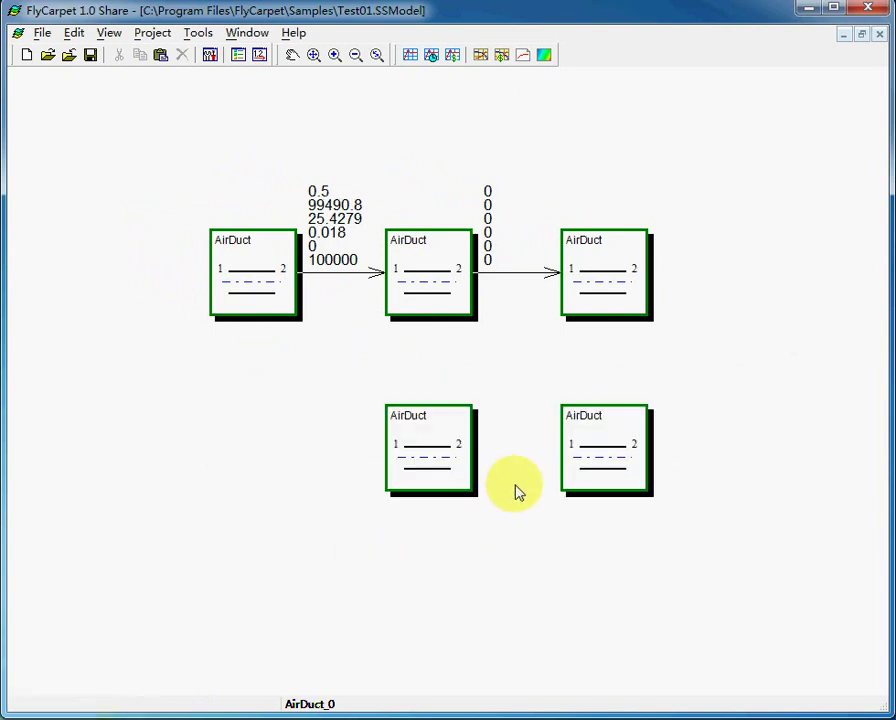
{"action": "left_click_drag", "start_coordinate": [596, 316], "coordinate": [620, 472]}
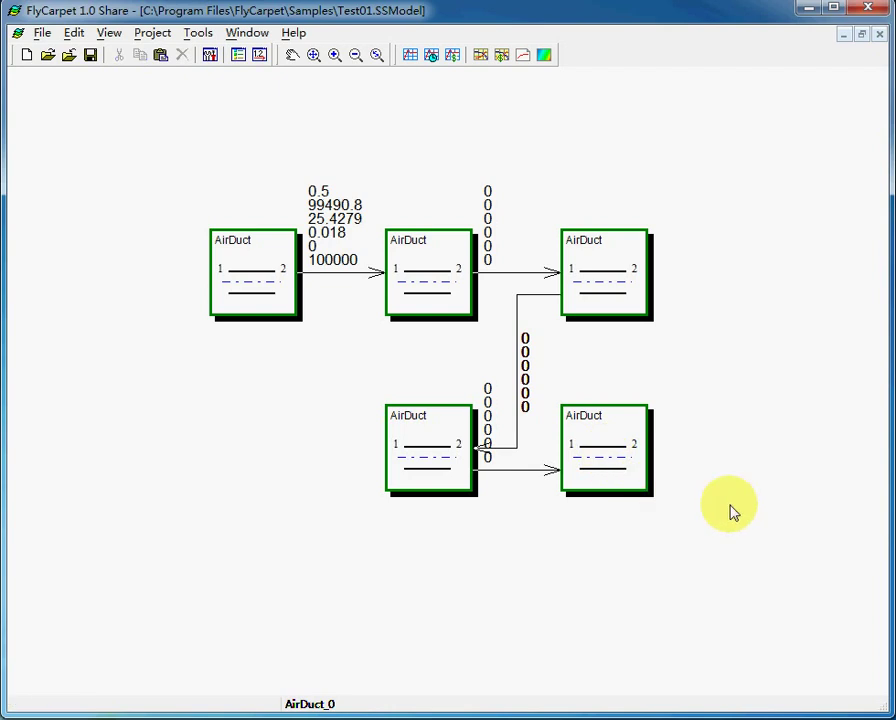
Rearrange the layout by moving the lower AirDuct pair further down and placing the third AirDuct midway between the two rows
{"action": "left_click_drag", "start_coordinate": [712, 566], "coordinate": [422, 633]}
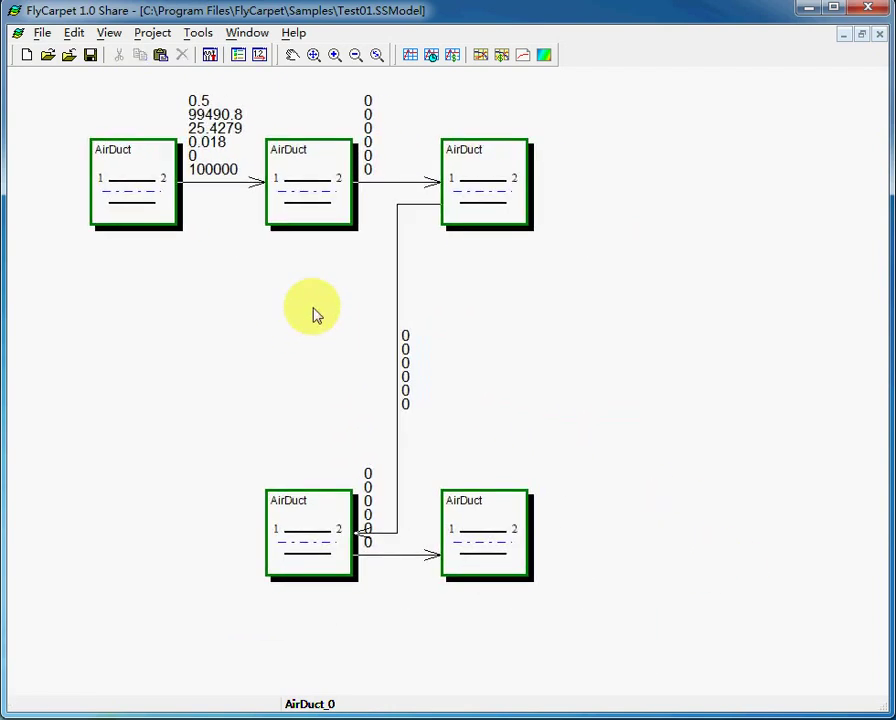
{"action": "left_click", "coordinate": [497, 200]}
{"action": "left_click_drag", "start_coordinate": [497, 200], "coordinate": [498, 374]}
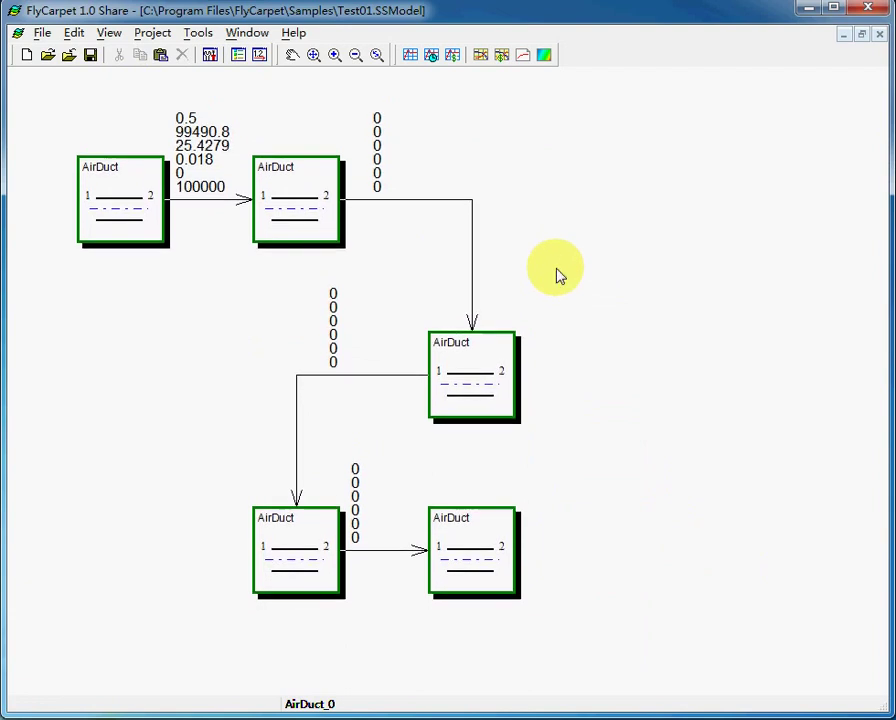
Run the static state calculation for the five-duct chain, check the text report and close it
{"action": "left_click", "coordinate": [482, 58]}
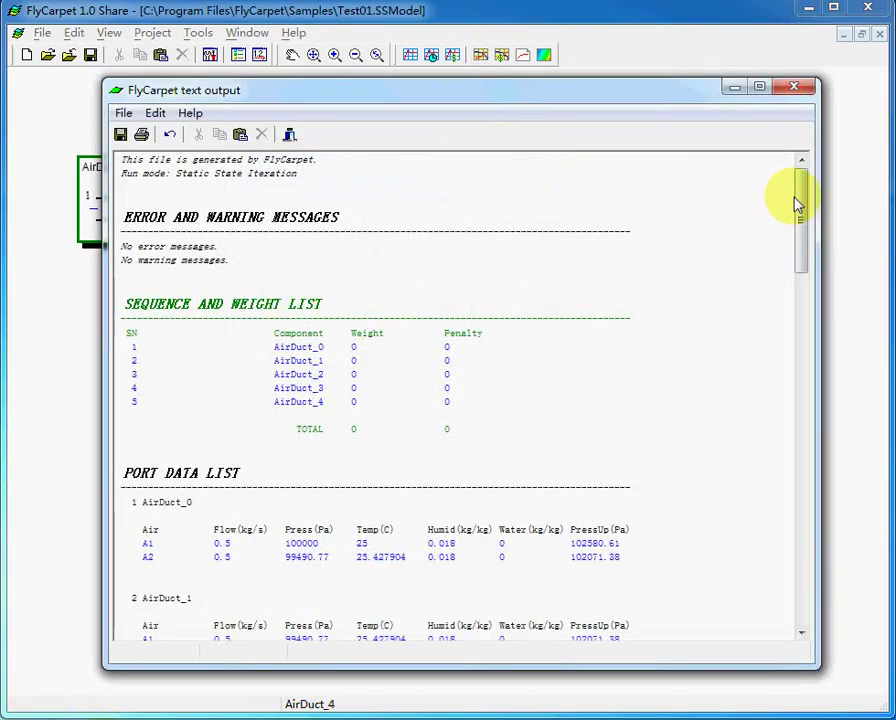
{"action": "left_click_drag", "start_coordinate": [796, 200], "coordinate": [797, 170]}
{"action": "left_click", "coordinate": [794, 86]}
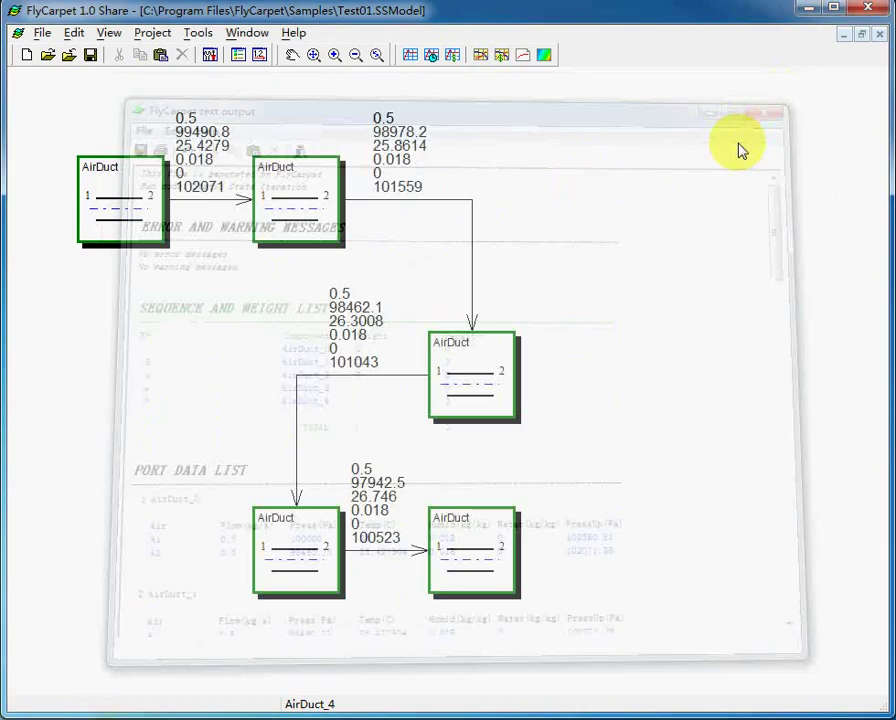
{"action": "left_click", "coordinate": [598, 358]}
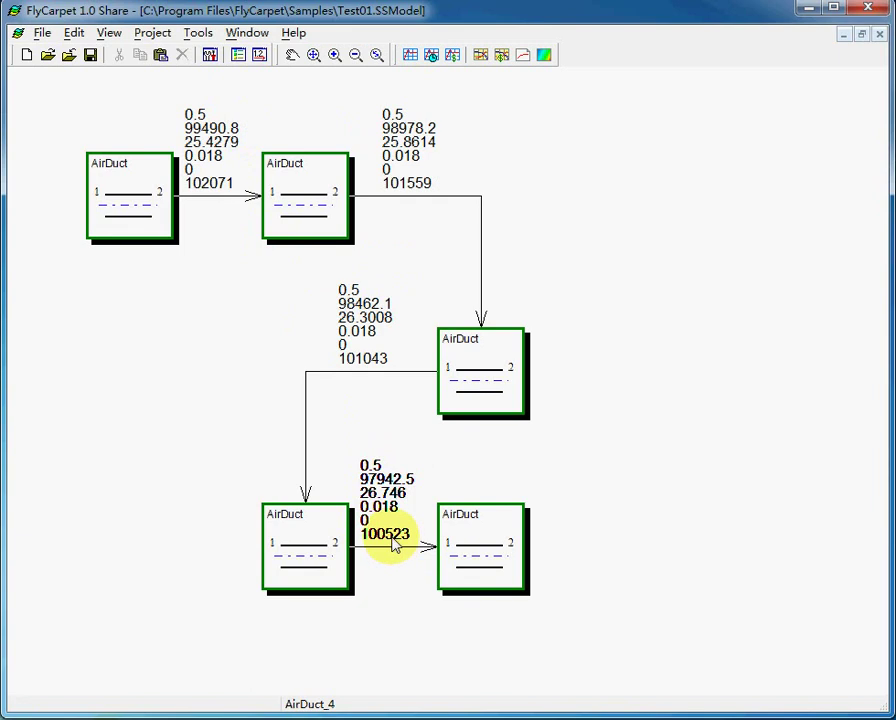
Examine the last AirDuct's input parameters, especially PU2, the outlet air pressure for upstream calculation, and accept them
{"action": "double_click", "coordinate": [486, 548]}
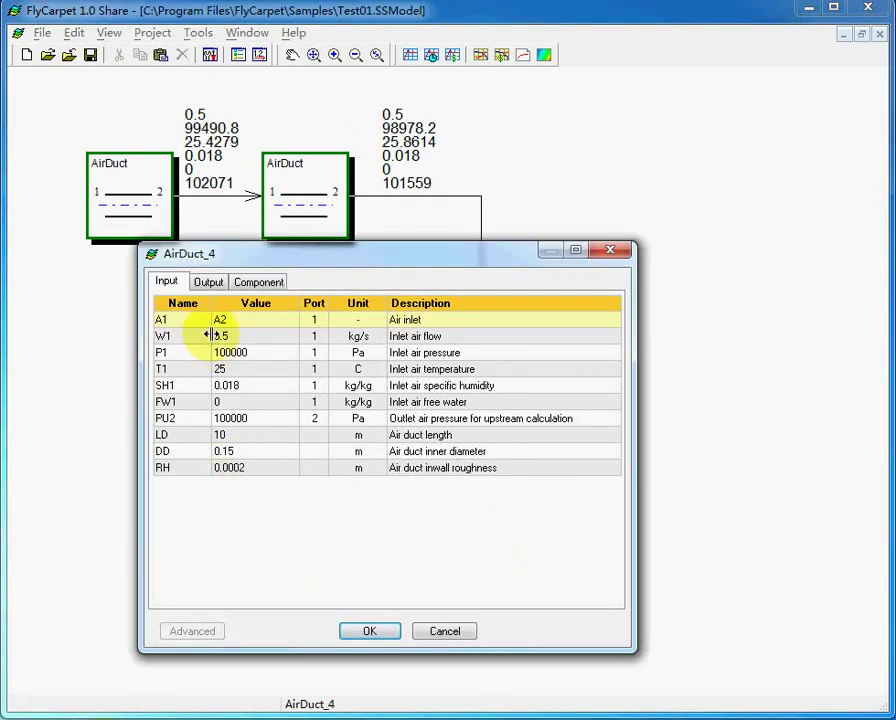
{"action": "left_click", "coordinate": [240, 418]}
{"action": "left_click", "coordinate": [262, 418]}
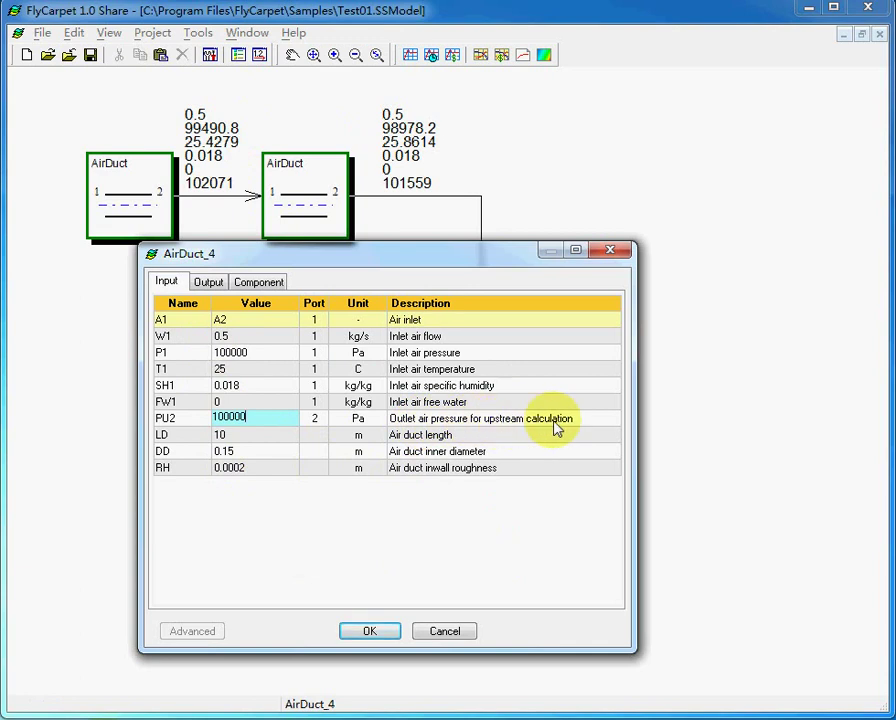
{"action": "key", "text": "Return"}
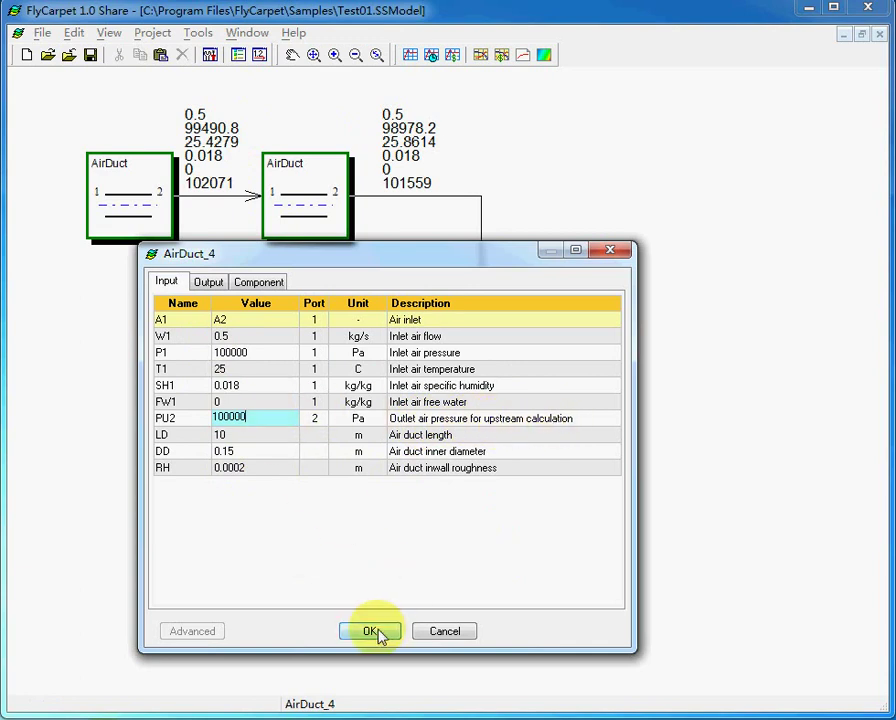
{"action": "left_click", "coordinate": [378, 634]}
{"action": "left_click", "coordinate": [478, 535]}
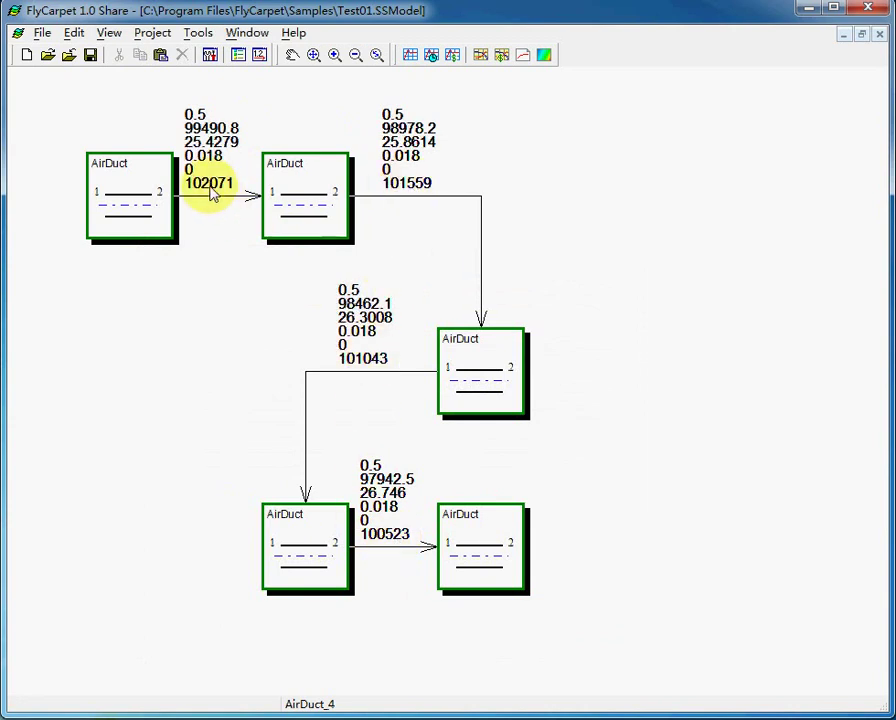
Examine the first AirDuct's calculated output values, then close its properties without changes
{"action": "double_click", "coordinate": [125, 207]}
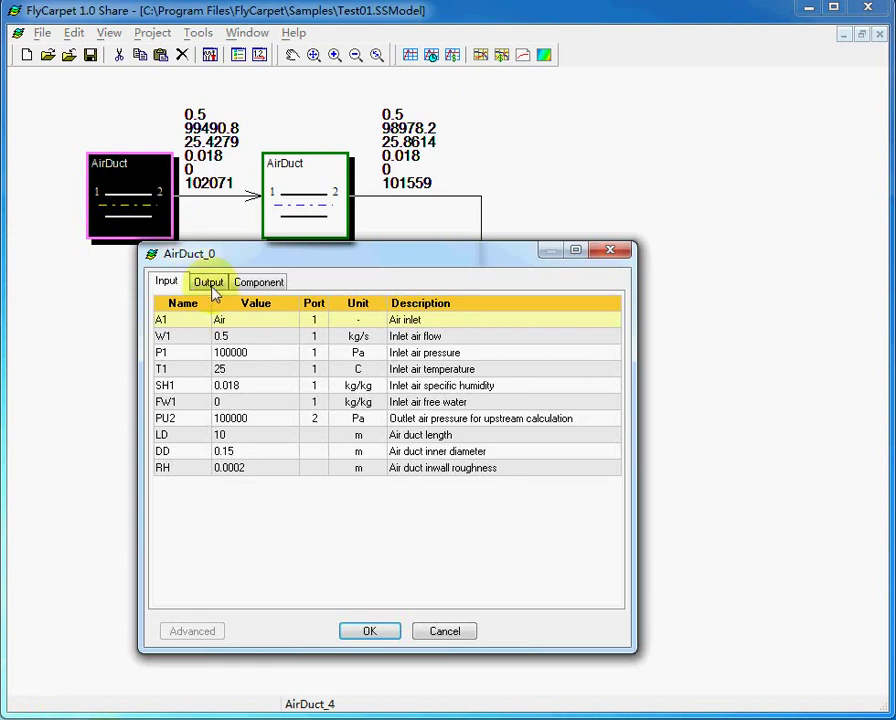
{"action": "left_click", "coordinate": [209, 283]}
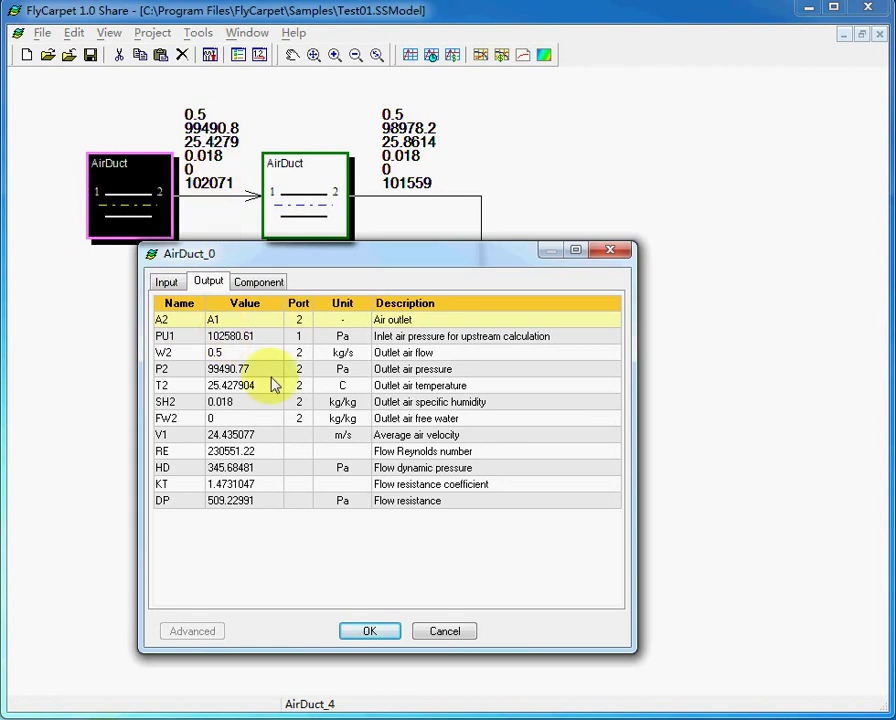
{"action": "left_click", "coordinate": [450, 634]}
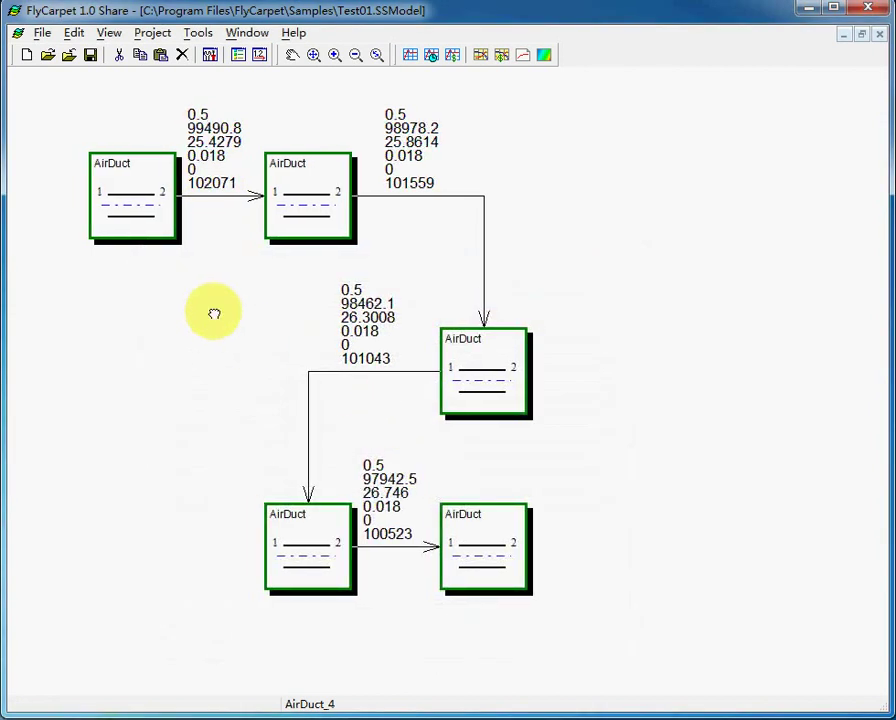
{"action": "left_click", "coordinate": [510, 418]}
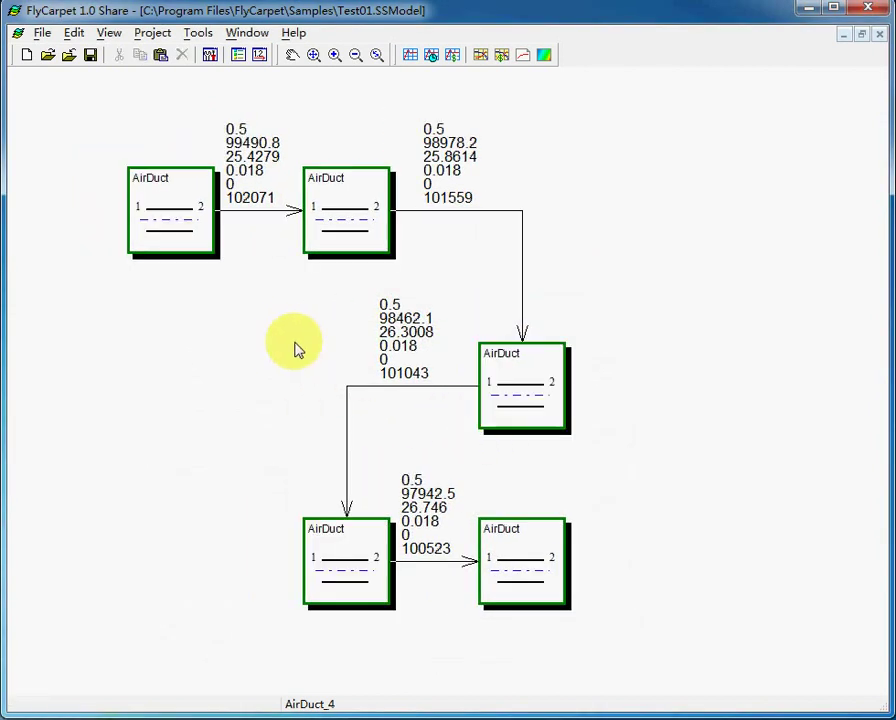
Add an AirInlet from the DuctNet package below the first AirDuct and connect it to that duct
{"action": "left_click", "coordinate": [238, 54]}
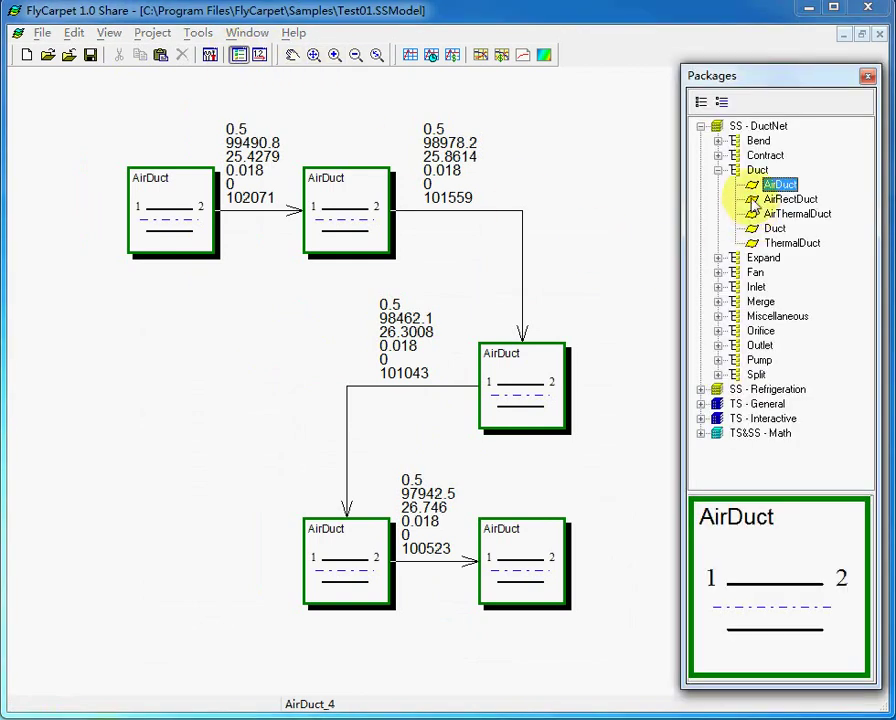
{"action": "left_click", "coordinate": [718, 171]}
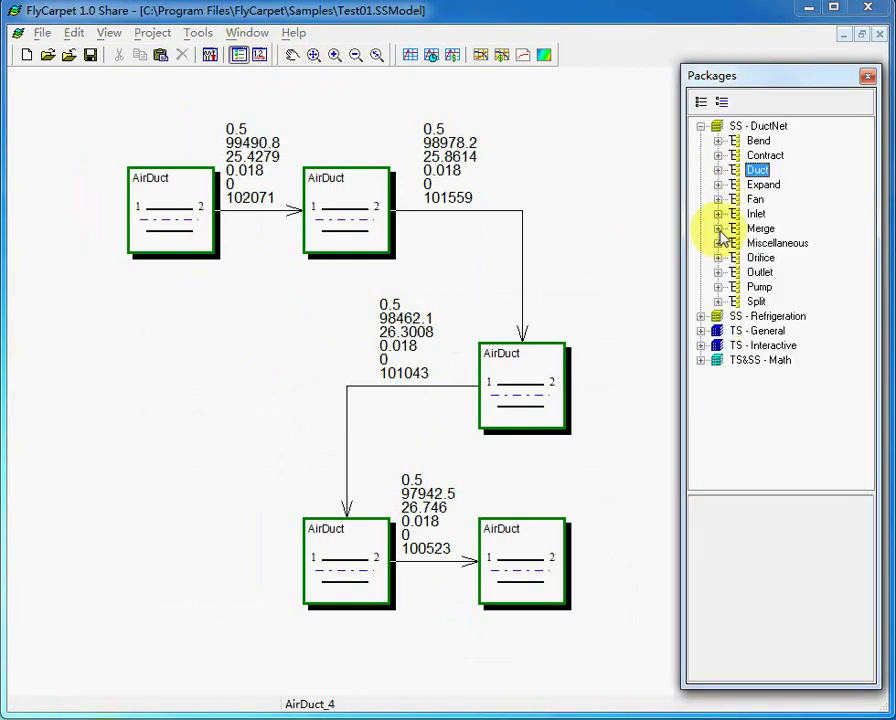
{"action": "left_click", "coordinate": [718, 214]}
{"action": "left_click", "coordinate": [776, 230]}
{"action": "left_click_drag", "start_coordinate": [776, 230], "coordinate": [172, 366]}
{"action": "left_click", "coordinate": [172, 384]}
{"action": "left_click_drag", "start_coordinate": [175, 243], "coordinate": [175, 243]}
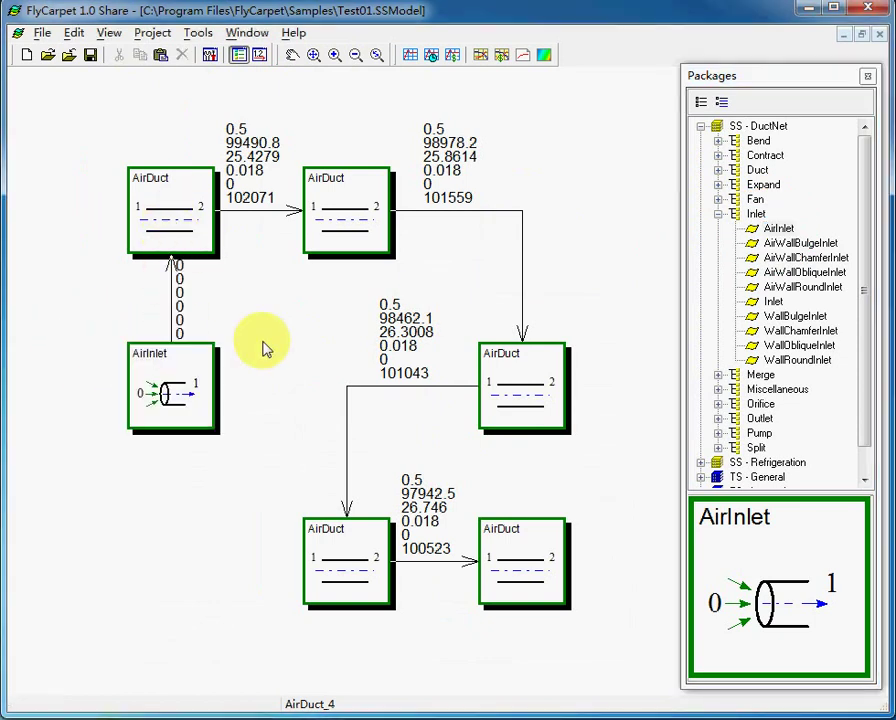
Add an AirOutlet from the DuctNet package beside the last AirDuct and connect that duct to it
{"action": "left_click", "coordinate": [718, 214]}
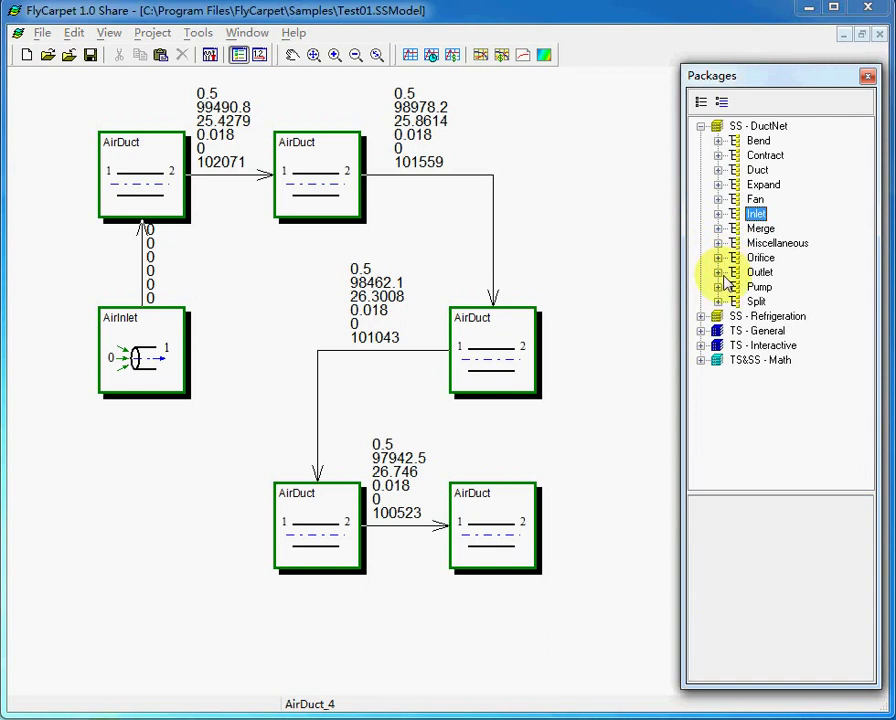
{"action": "left_click", "coordinate": [718, 273]}
{"action": "left_click_drag", "start_coordinate": [780, 287], "coordinate": [615, 563]}
{"action": "left_click", "coordinate": [240, 55]}
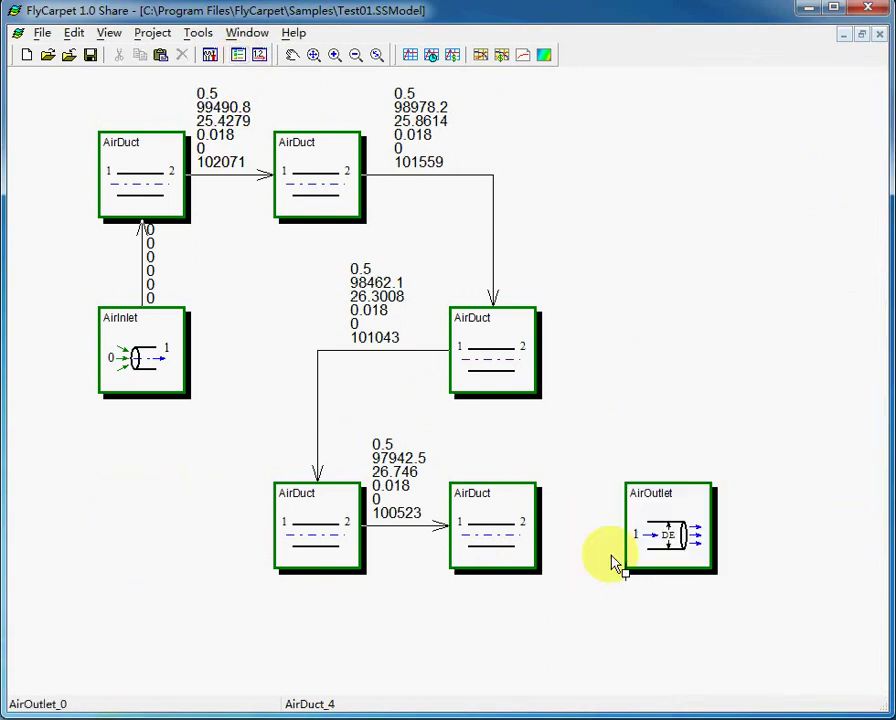
{"action": "left_click", "coordinate": [530, 530]}
{"action": "left_click_drag", "start_coordinate": [530, 530], "coordinate": [610, 560]}
{"action": "left_click", "coordinate": [650, 540]}
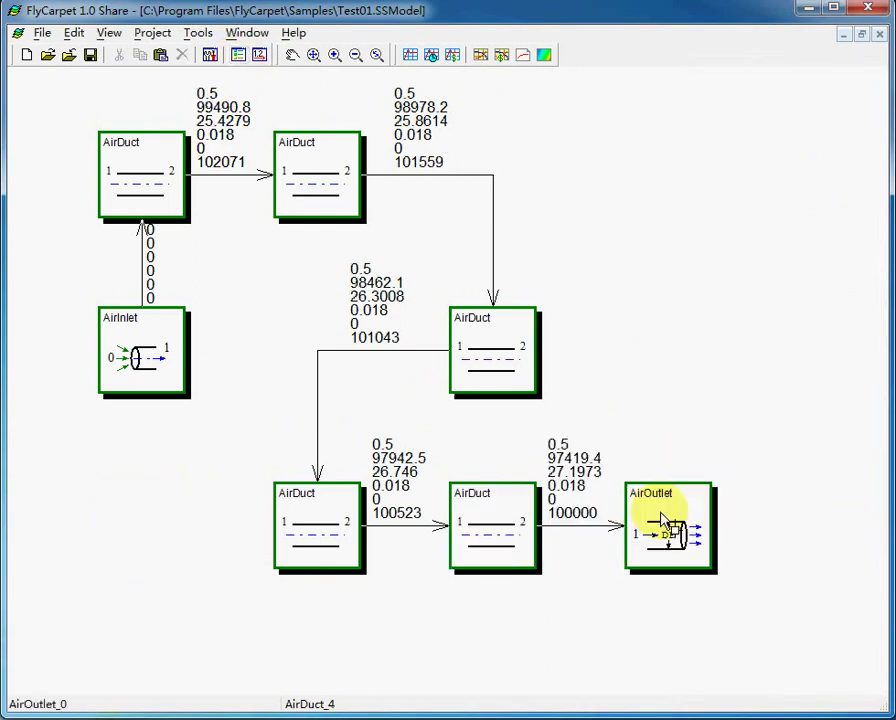
Set the AirInlet's inputs: PU1 100000, W0 0.5, P0 100000, T0 25, SH0 0.018, FW0 0, F0 0 and PR 90000
{"action": "double_click", "coordinate": [120, 344]}
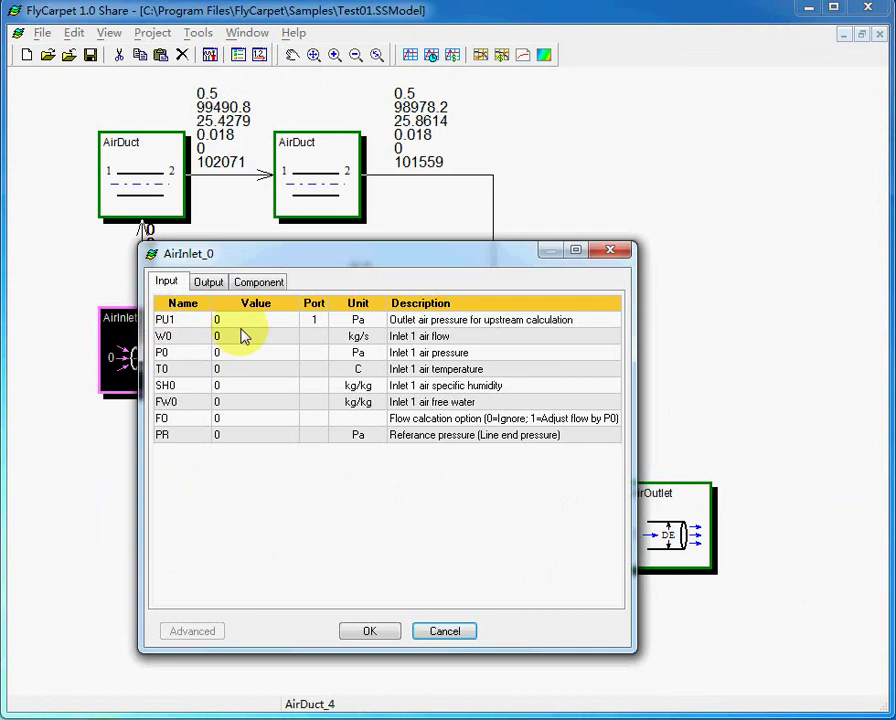
{"action": "left_click", "coordinate": [242, 320]}
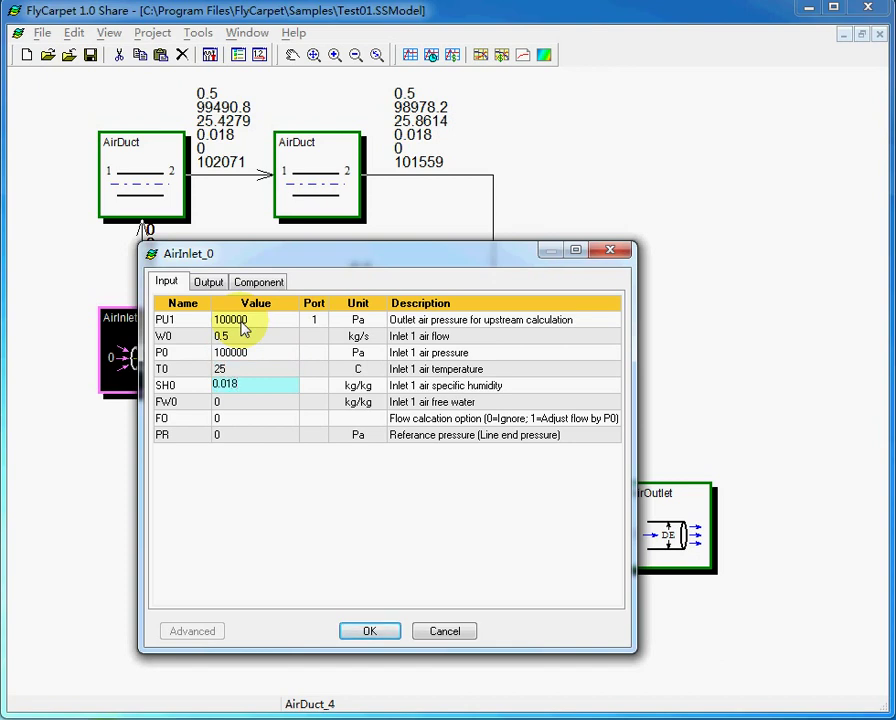
{"action": "key", "text": "Down"}
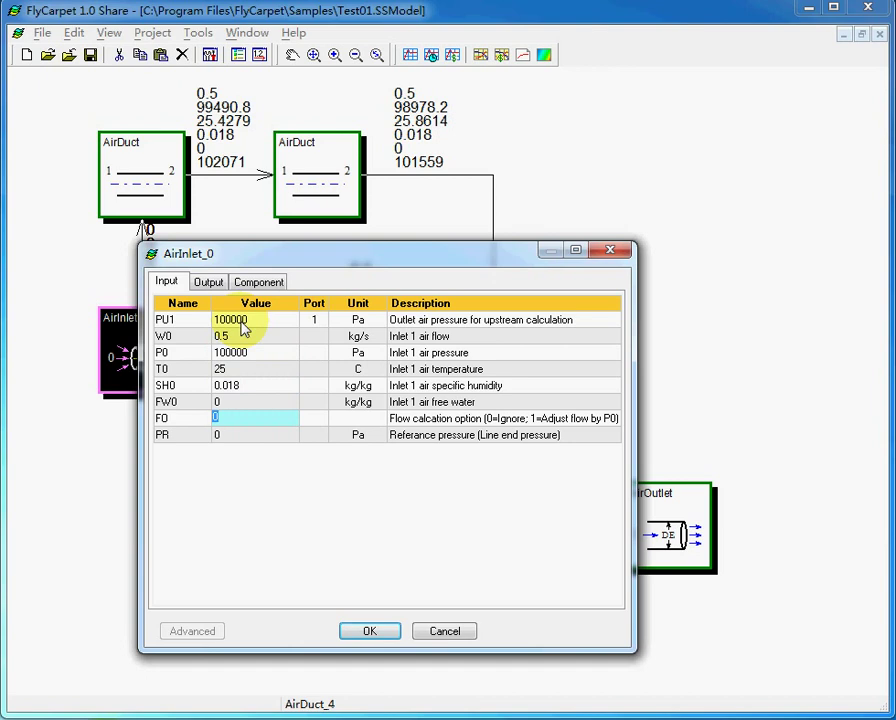
{"action": "key", "text": "Down"}
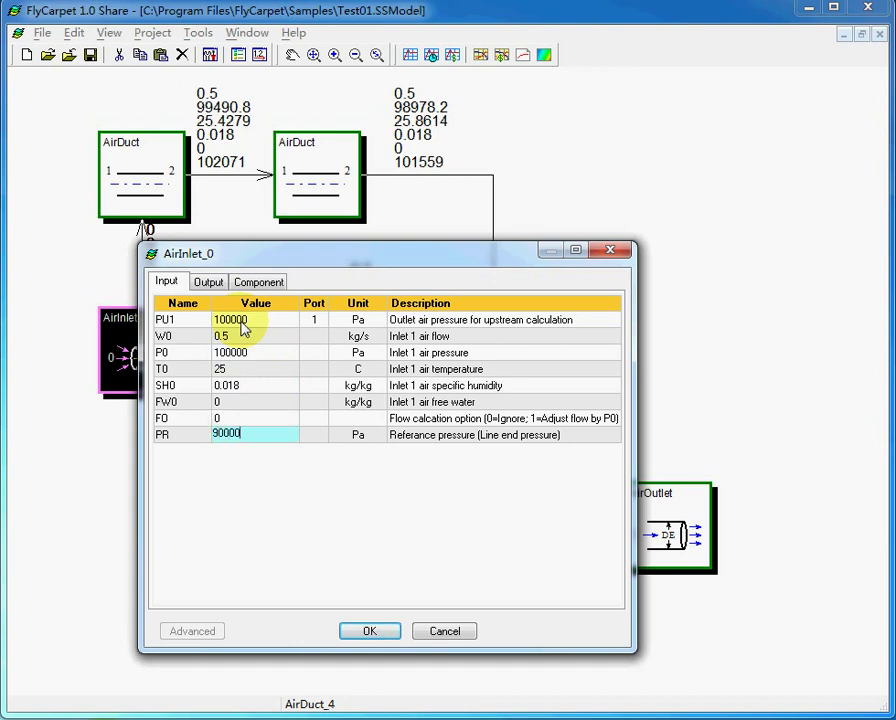
{"action": "left_click", "coordinate": [264, 464]}
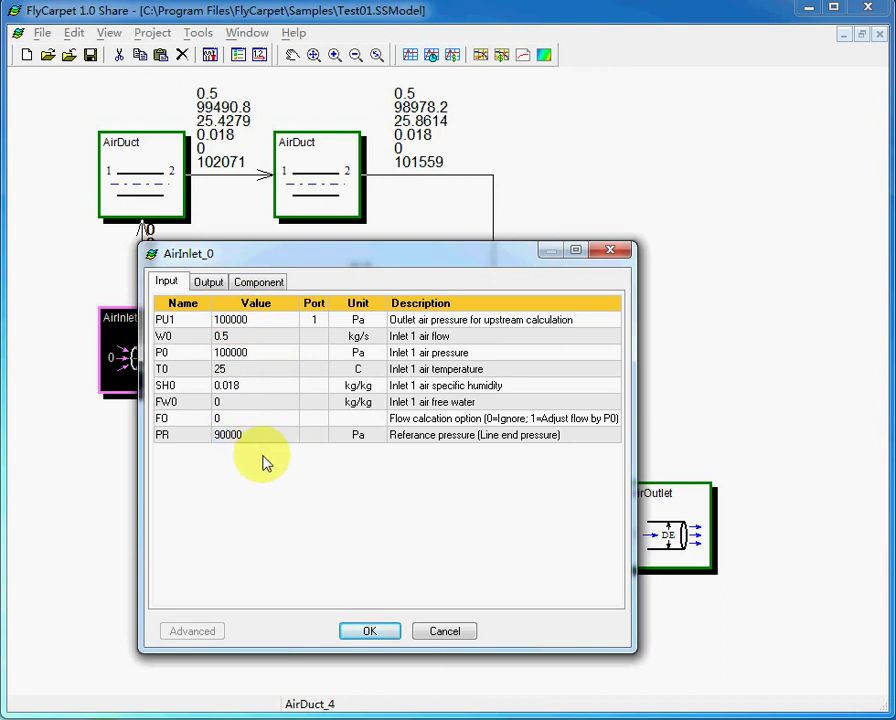
{"action": "left_click", "coordinate": [369, 630]}
Set the AirOutlet's inputs: W1 0.5, P1 100000, T1 25, SH1 0.018, FW1 0, P2 100000 and DE 0.3
{"action": "double_click", "coordinate": [662, 540]}
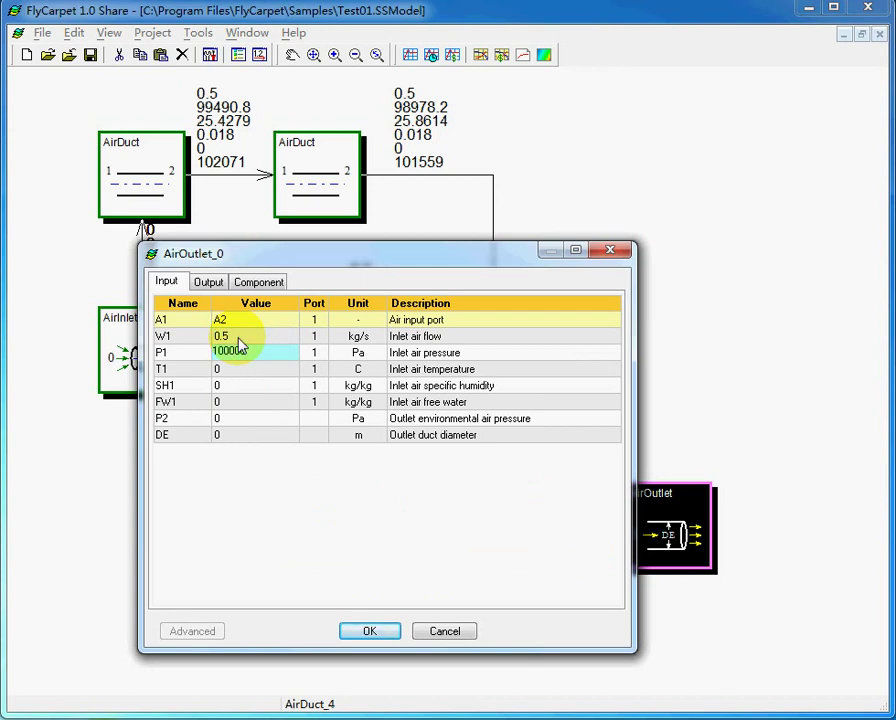
{"action": "key", "text": "Return"}
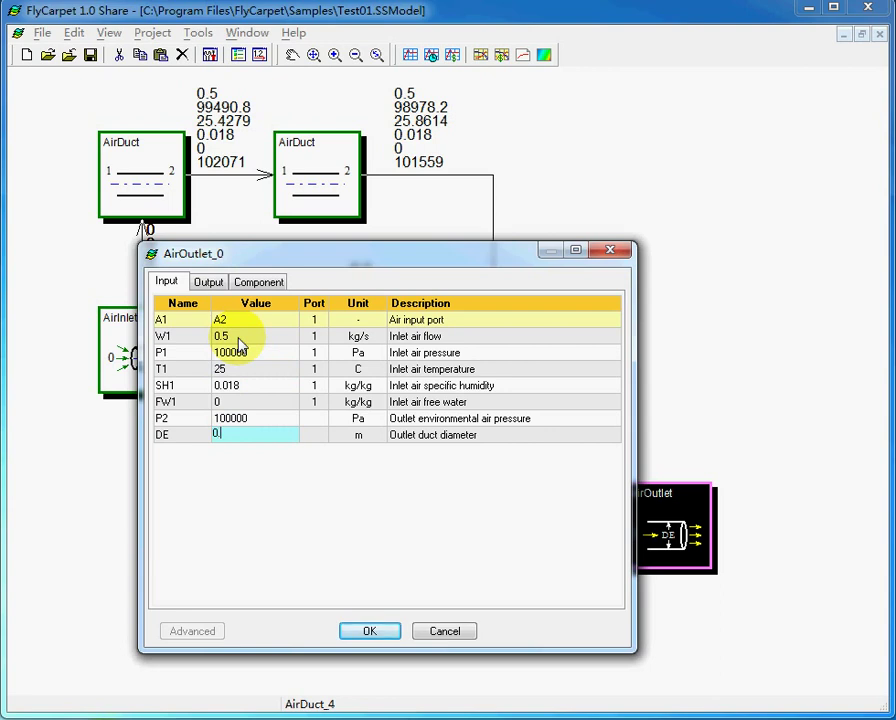
{"action": "left_click", "coordinate": [292, 486]}
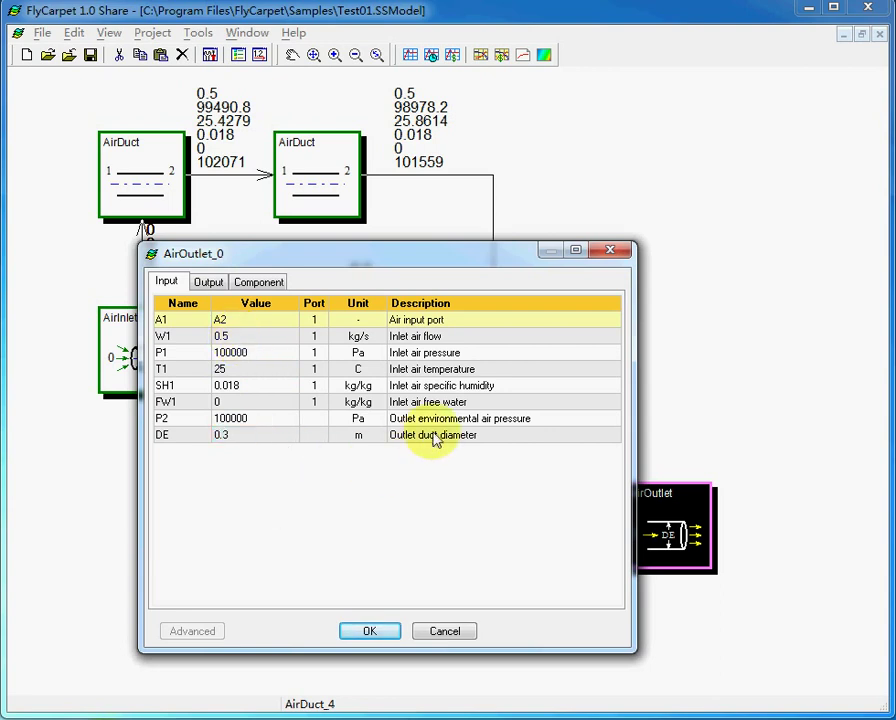
{"action": "left_click", "coordinate": [371, 631]}
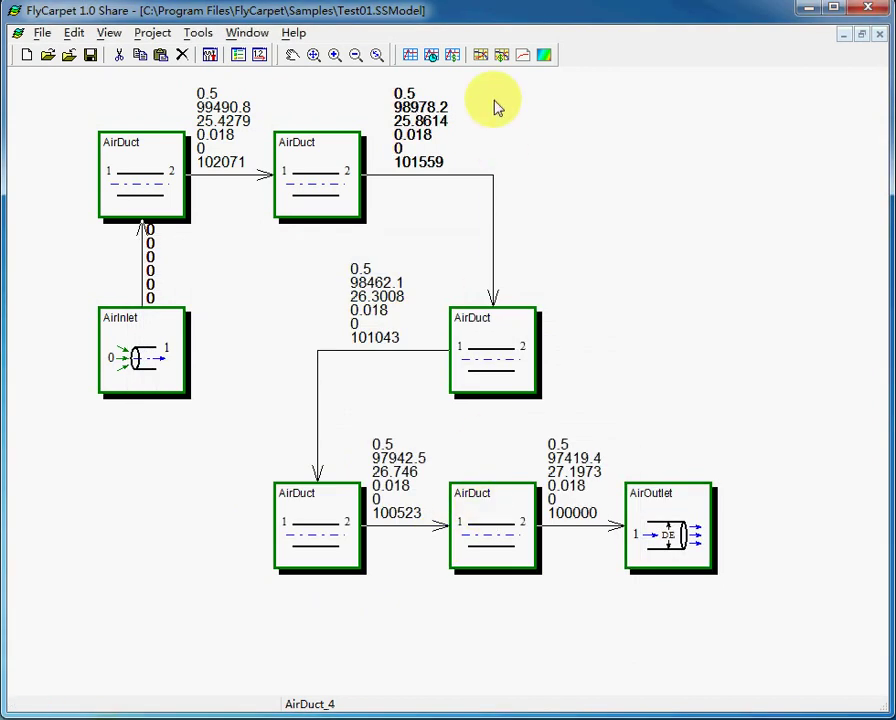
Run the static state calculation for the complete duct line and review the report's port data, input and output lists
{"action": "left_click", "coordinate": [481, 57]}
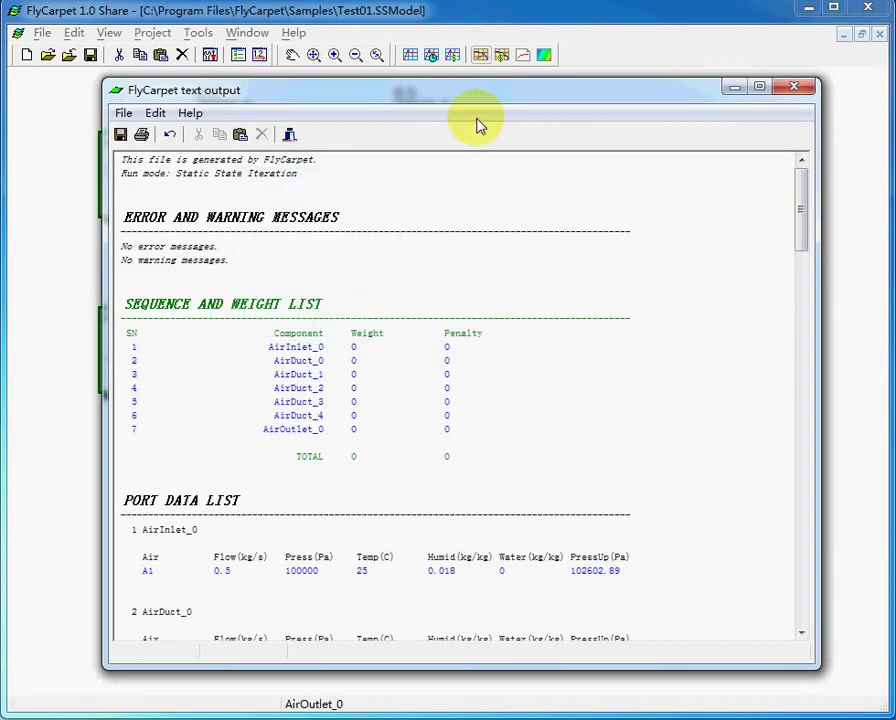
{"action": "left_click", "coordinate": [428, 372]}
{"action": "scroll", "coordinate": [503, 395], "scroll_direction": "down", "scroll_amount": 3}
{"action": "scroll", "coordinate": [503, 395], "scroll_direction": "down", "scroll_amount": 6}
{"action": "scroll", "coordinate": [506, 394], "scroll_direction": "up", "scroll_amount": 3}
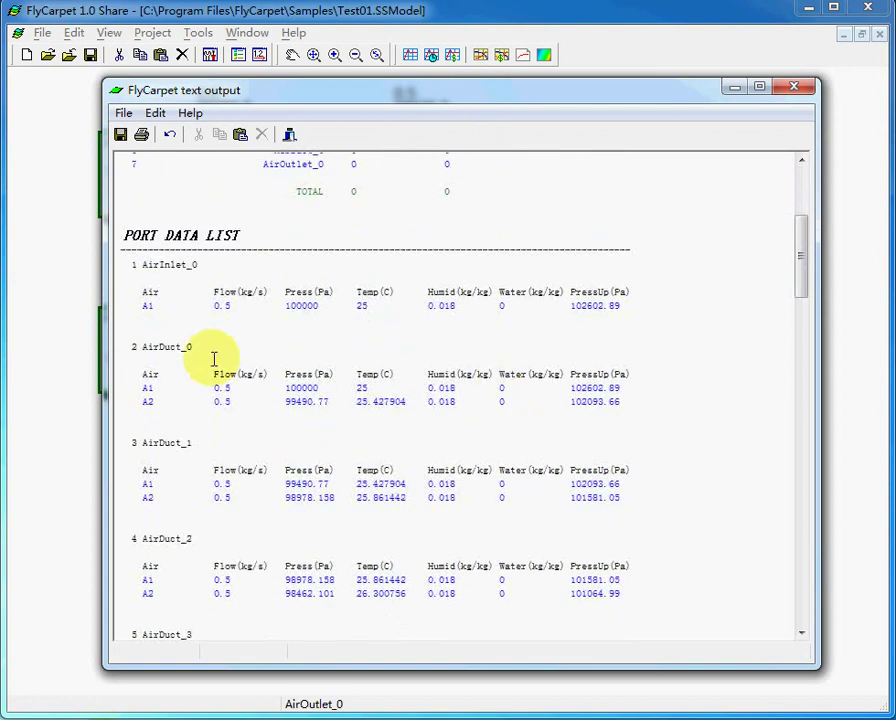
{"action": "scroll", "coordinate": [168, 480], "scroll_direction": "down", "scroll_amount": 3}
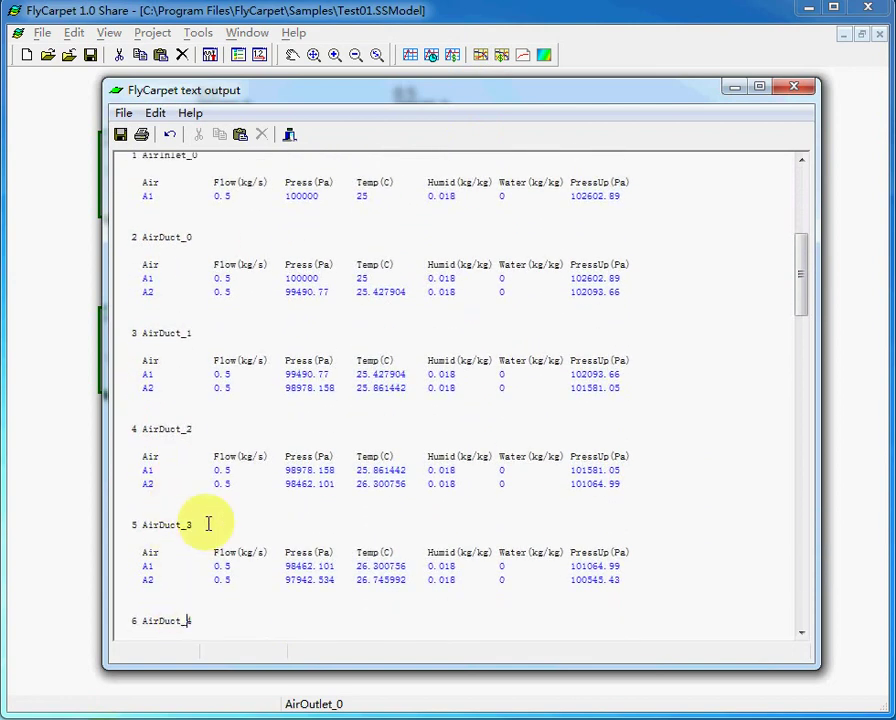
{"action": "scroll", "coordinate": [208, 520], "scroll_direction": "down", "scroll_amount": 7}
{"action": "scroll", "coordinate": [283, 505], "scroll_direction": "down", "scroll_amount": 12}
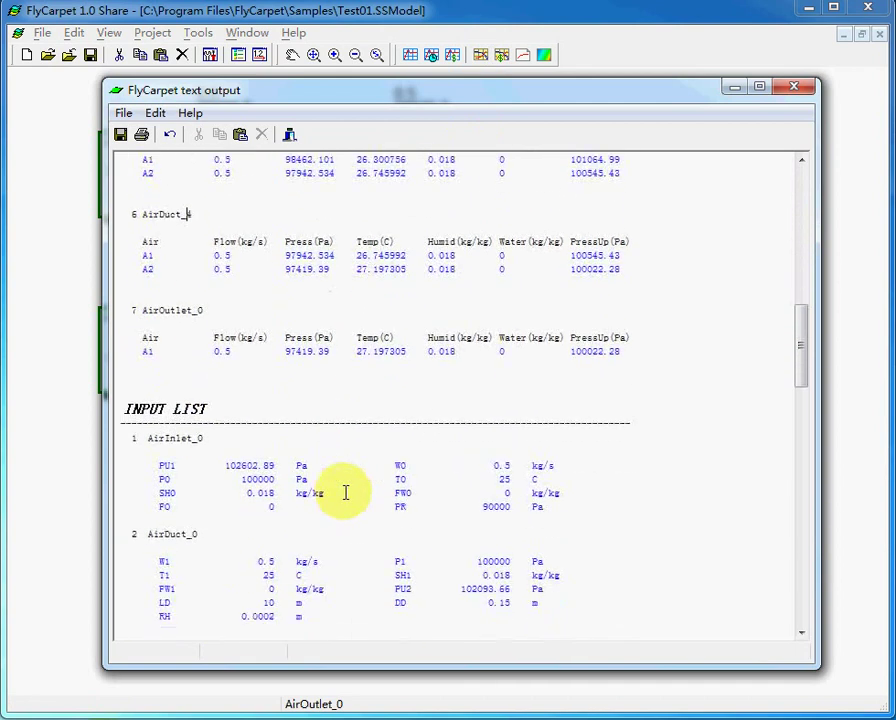
{"action": "scroll", "coordinate": [398, 453], "scroll_direction": "down", "scroll_amount": 17}
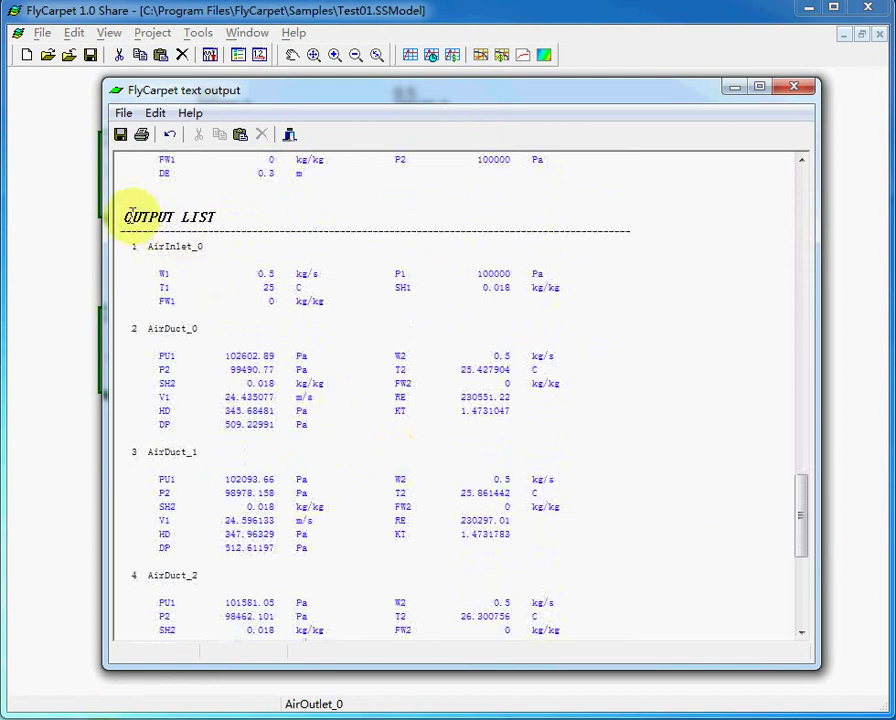
Examine the report's output list and opening message and sequence sections, and close the report
{"action": "left_click_drag", "start_coordinate": [120, 214], "coordinate": [212, 219]}
{"action": "left_click", "coordinate": [208, 274]}
{"action": "left_click", "coordinate": [288, 314]}
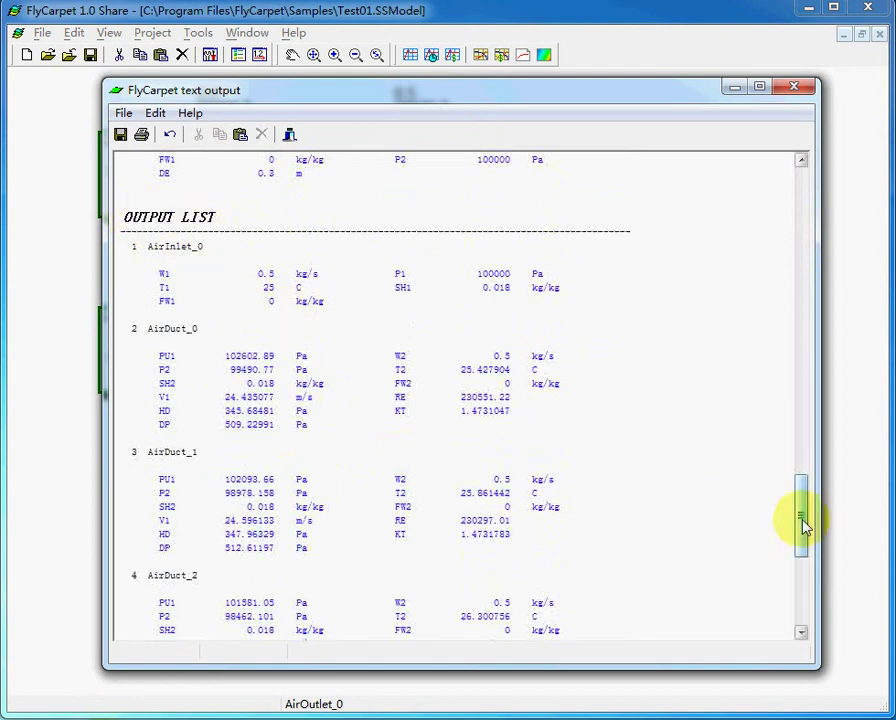
{"action": "left_click_drag", "start_coordinate": [800, 524], "coordinate": [795, 160]}
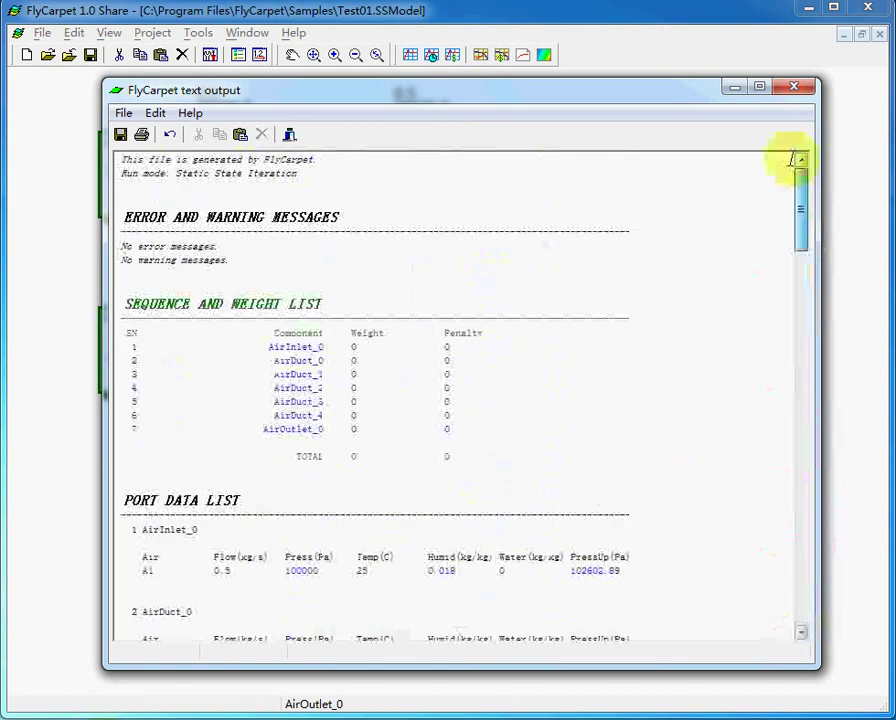
{"action": "left_click", "coordinate": [795, 87]}
Check the AirOutlet's calculated output parameters and leave its properties without changes
{"action": "double_click", "coordinate": [678, 522]}
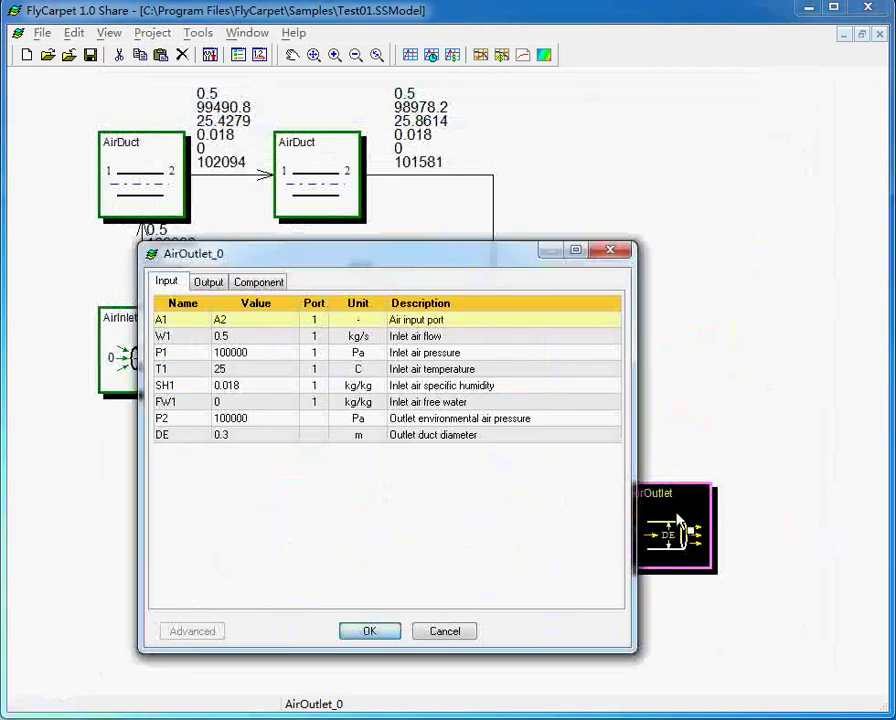
{"action": "left_click", "coordinate": [208, 282]}
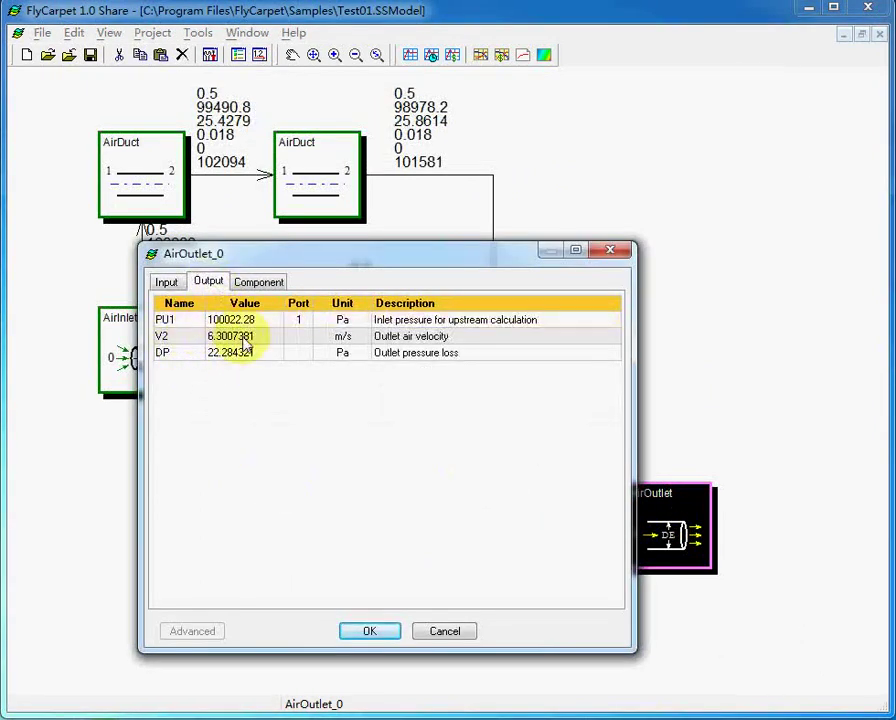
{"action": "left_click", "coordinate": [444, 632]}
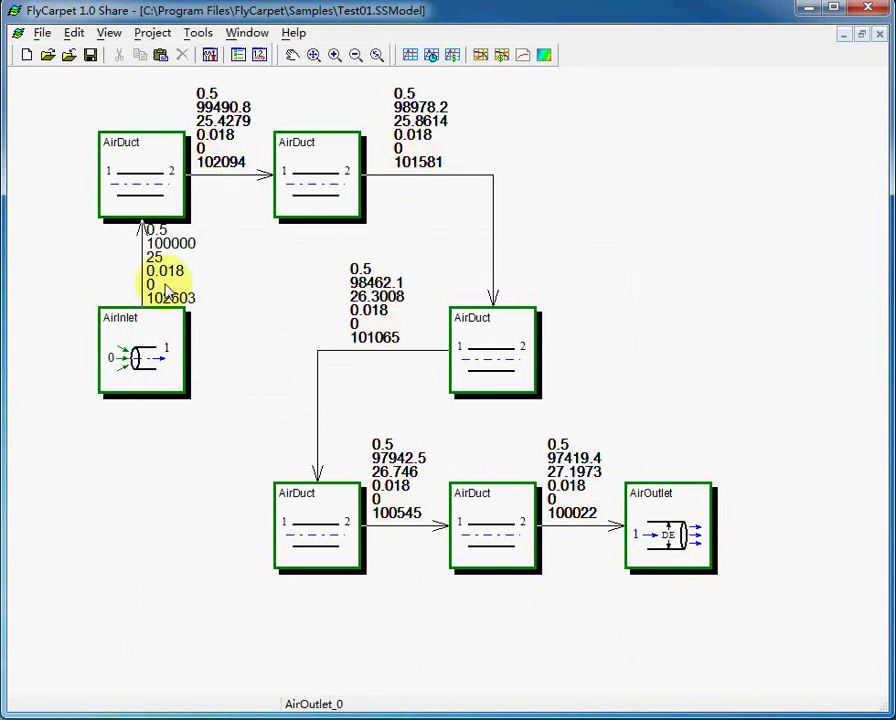
Move the AirInlet beside the first AirDuct so that it stands in line with the upper row
{"action": "left_click_drag", "start_coordinate": [288, 296], "coordinate": [320, 312]}
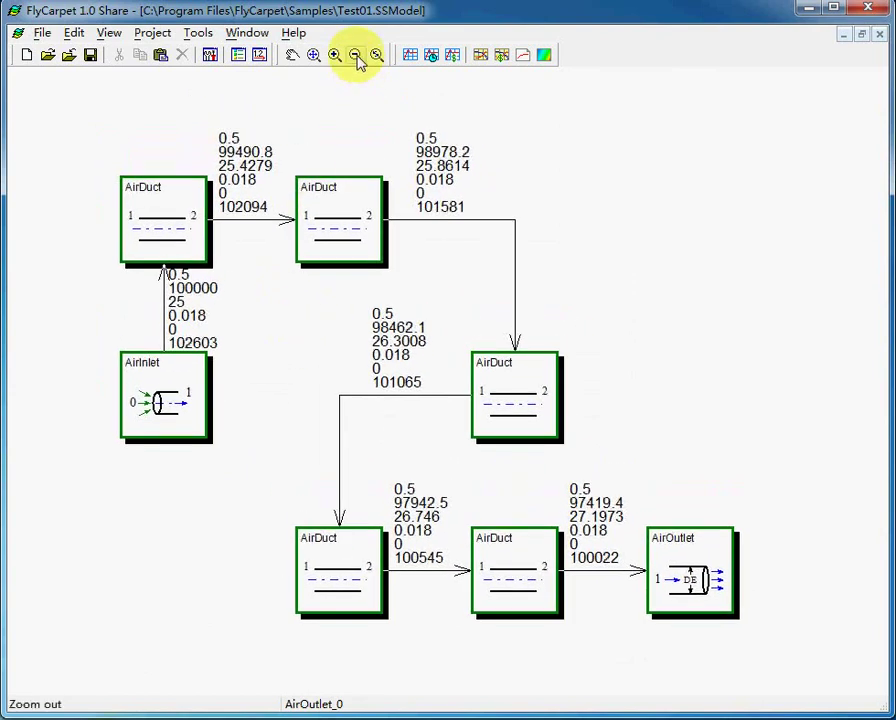
{"action": "left_click", "coordinate": [314, 57]}
{"action": "left_click", "coordinate": [355, 56]}
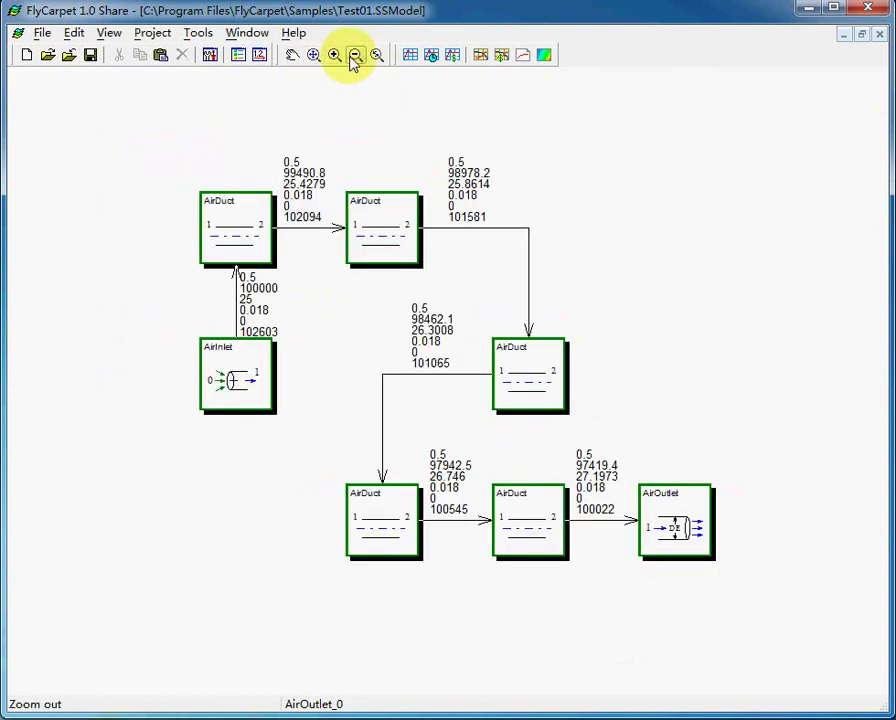
{"action": "left_click_drag", "start_coordinate": [240, 378], "coordinate": [92, 230]}
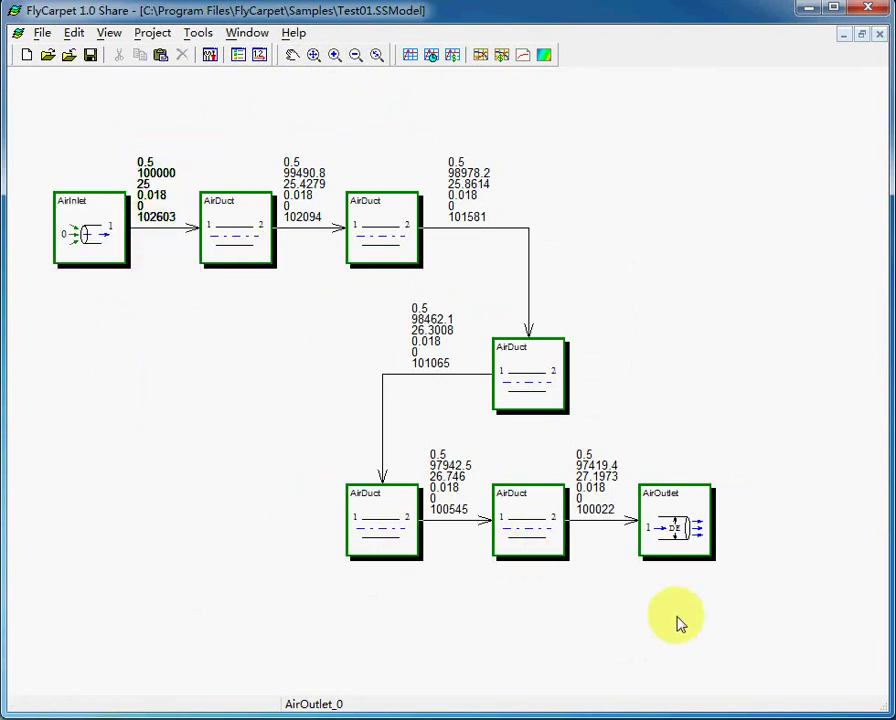
Shift the last three AirDucts and the AirOutlet together below the upper row, and align the middle AirDuct with its incoming connection
{"action": "left_click_drag", "start_coordinate": [679, 622], "coordinate": [428, 428]}
{"action": "left_click", "coordinate": [530, 376], "text": "shift"}
{"action": "left_click", "coordinate": [383, 520], "text": "shift"}
{"action": "left_click_drag", "start_coordinate": [394, 531], "coordinate": [100, 532]}
{"action": "left_click", "coordinate": [237, 378]}
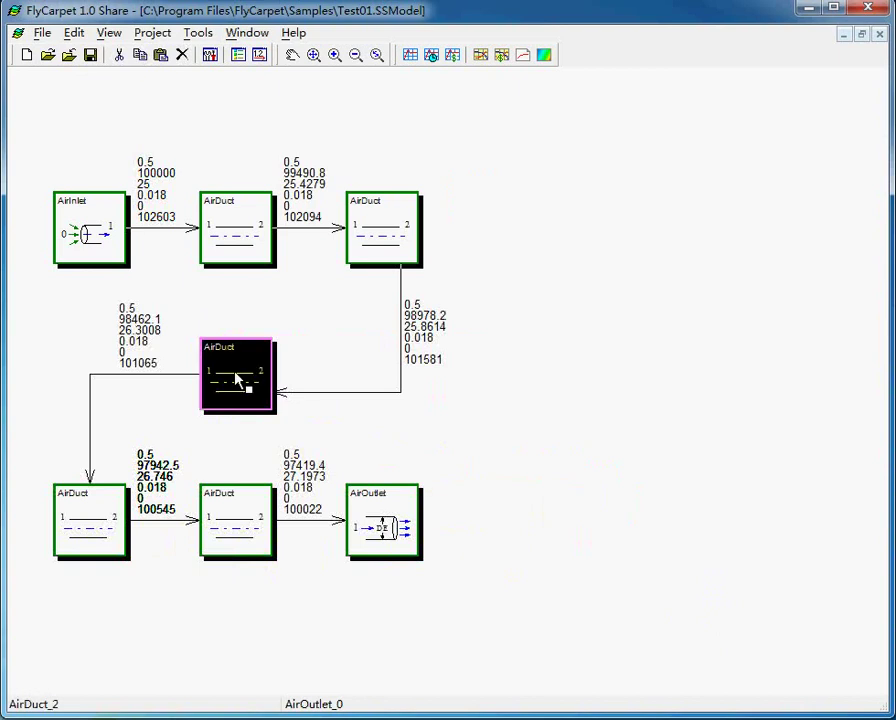
{"action": "left_click", "coordinate": [508, 454]}
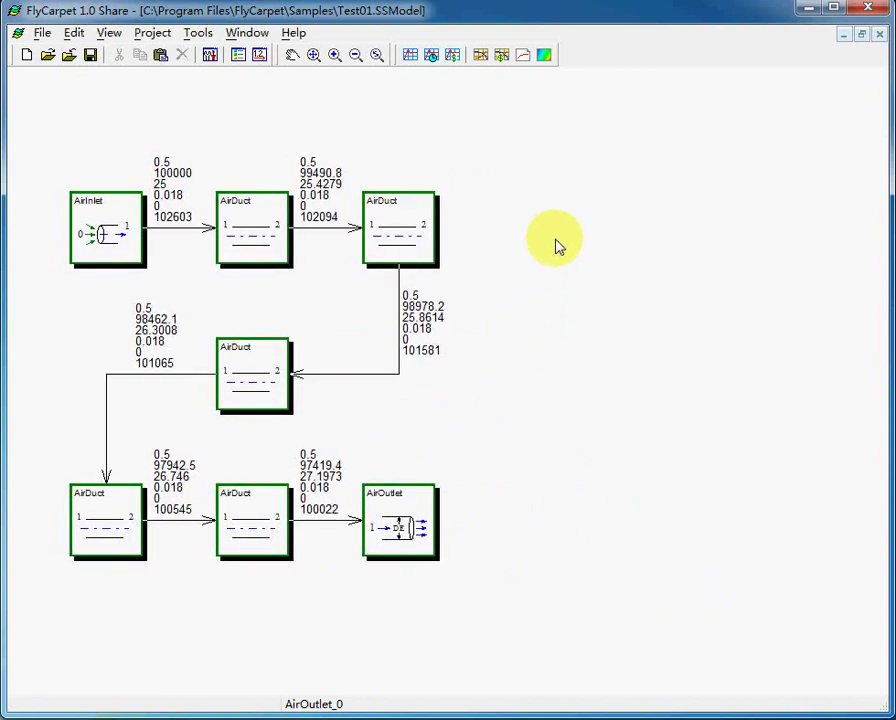
Set up a static performance analysis with AirInlet_0 W0 on the X axis, ranging from 0.2 to 0.5 kg/s
{"action": "left_click", "coordinate": [520, 55]}
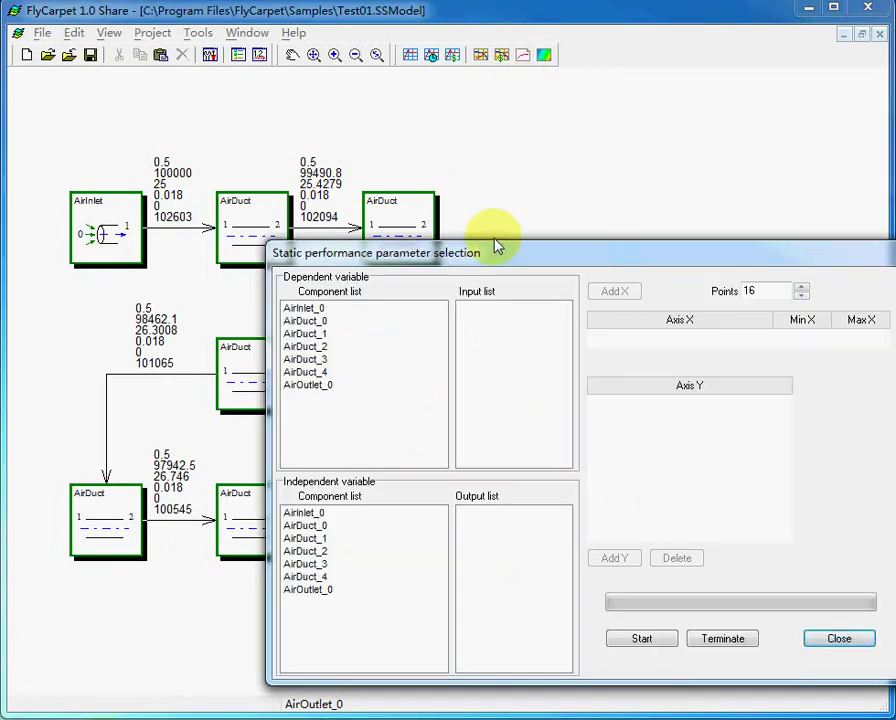
{"action": "left_click_drag", "start_coordinate": [496, 246], "coordinate": [455, 215]}
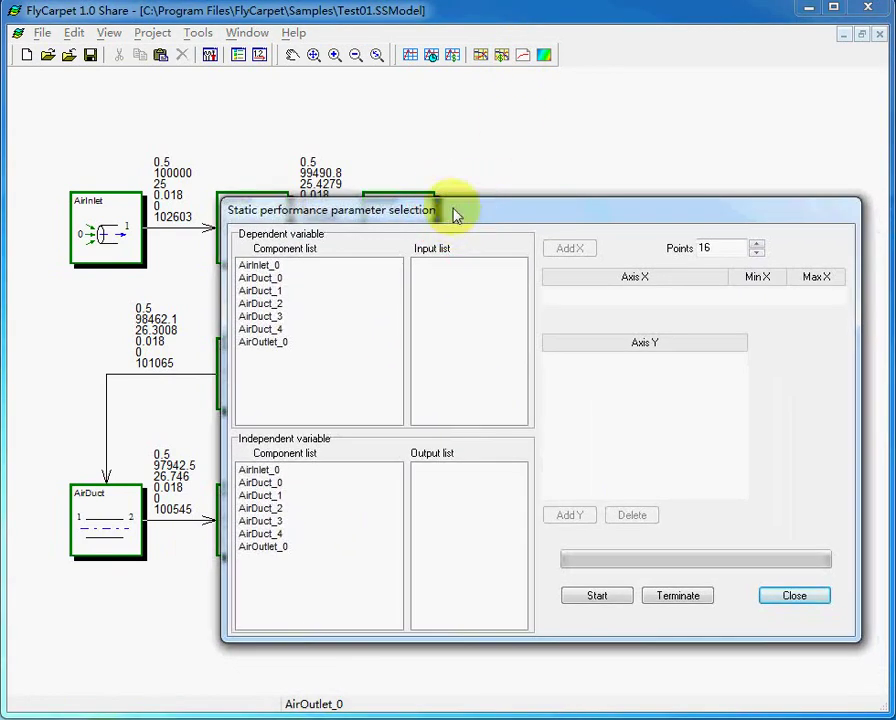
{"action": "left_click", "coordinate": [259, 266]}
{"action": "left_click", "coordinate": [432, 279]}
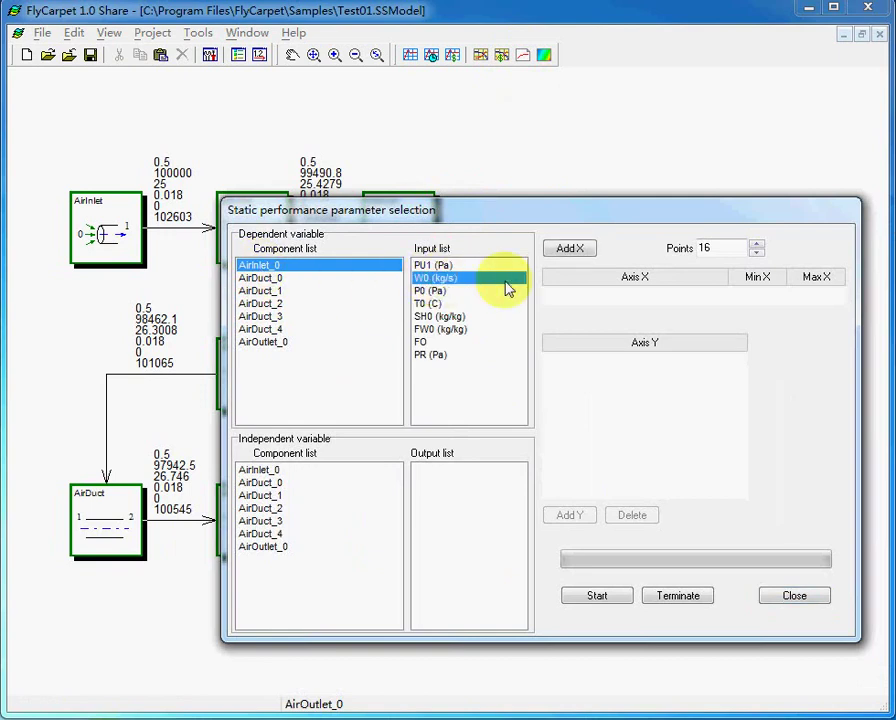
{"action": "left_click", "coordinate": [570, 248]}
{"action": "left_click", "coordinate": [755, 296]}
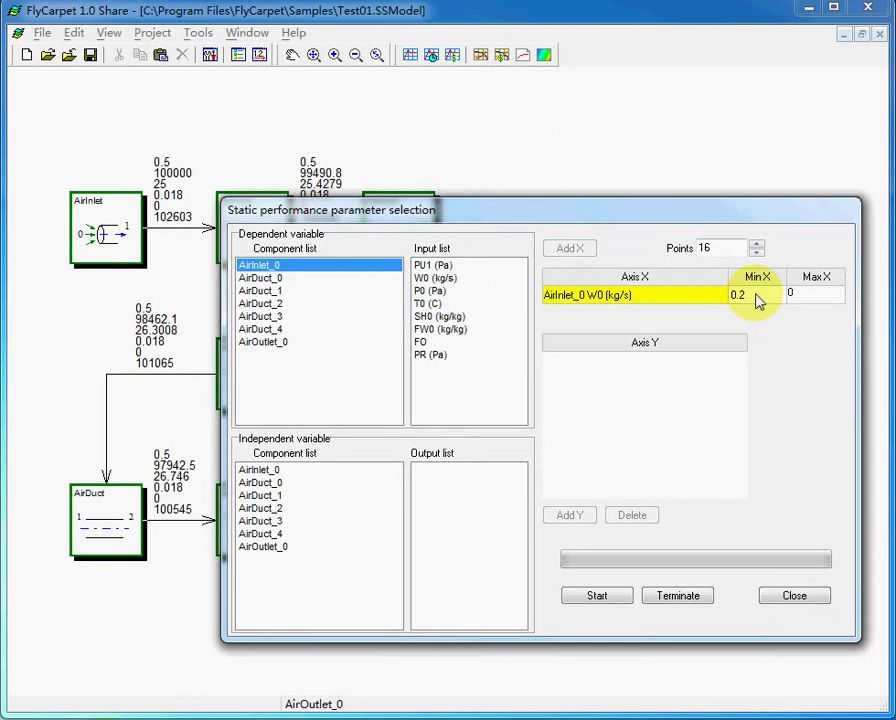
{"action": "key", "text": "Return"}
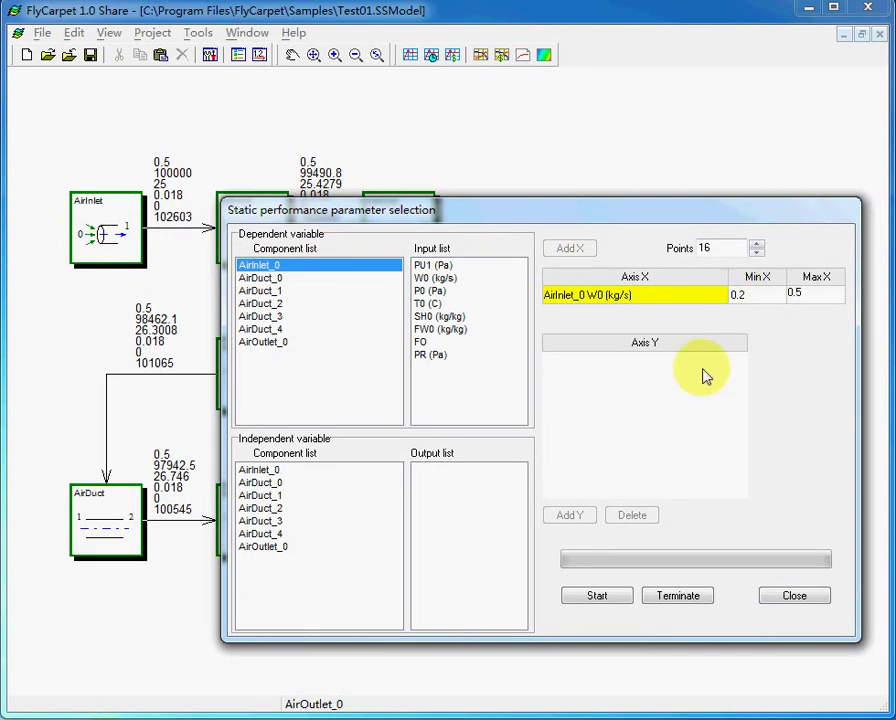
Add AirDuct_0 PU1 as the Y axis variable, plot its curve against AirInlet_0 W0 and close the plot
{"action": "left_click", "coordinate": [262, 470]}
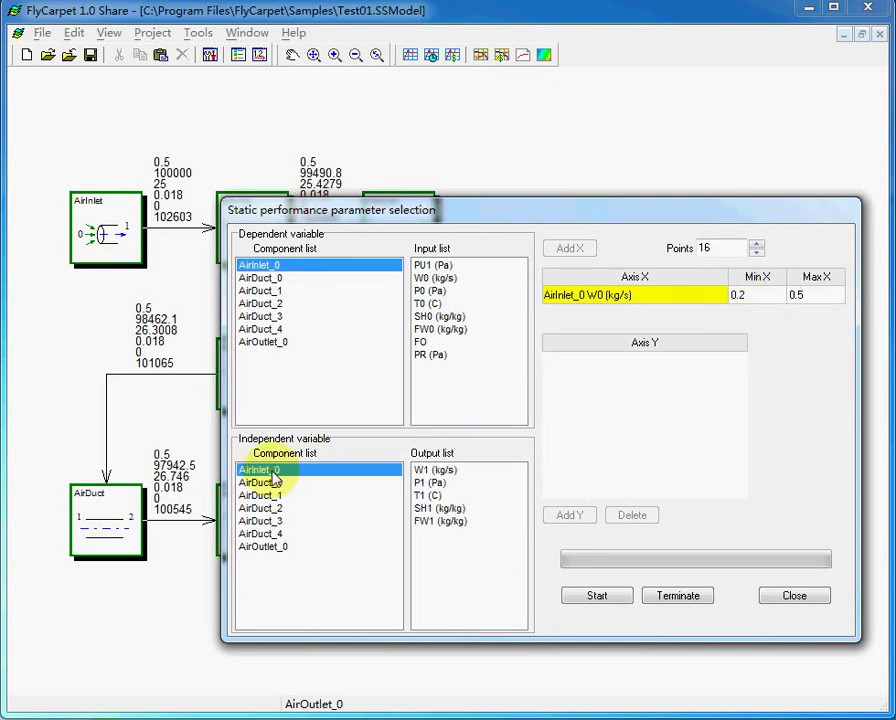
{"action": "left_click", "coordinate": [272, 483]}
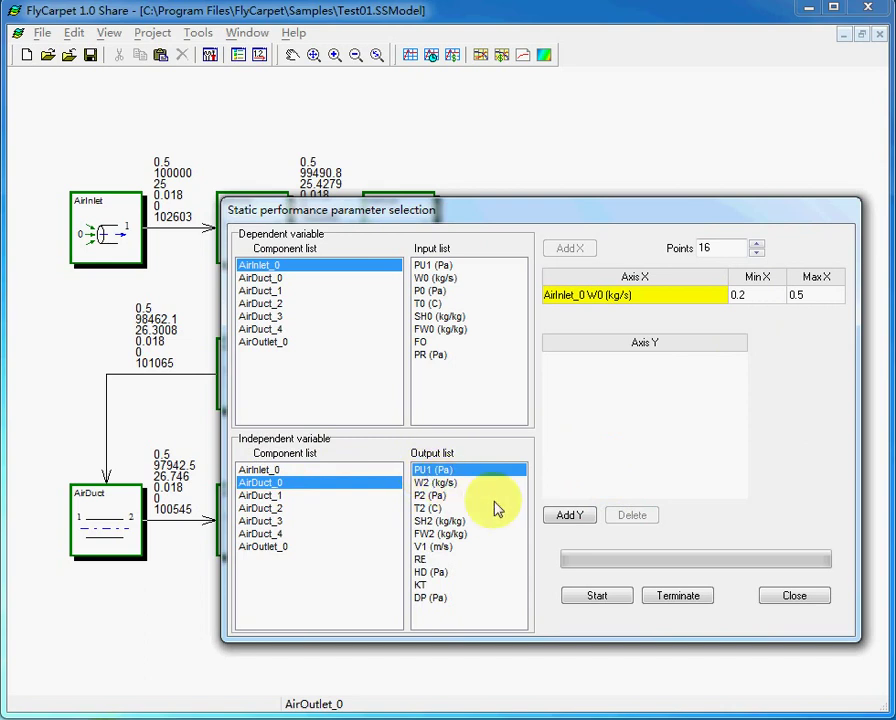
{"action": "left_click", "coordinate": [567, 514]}
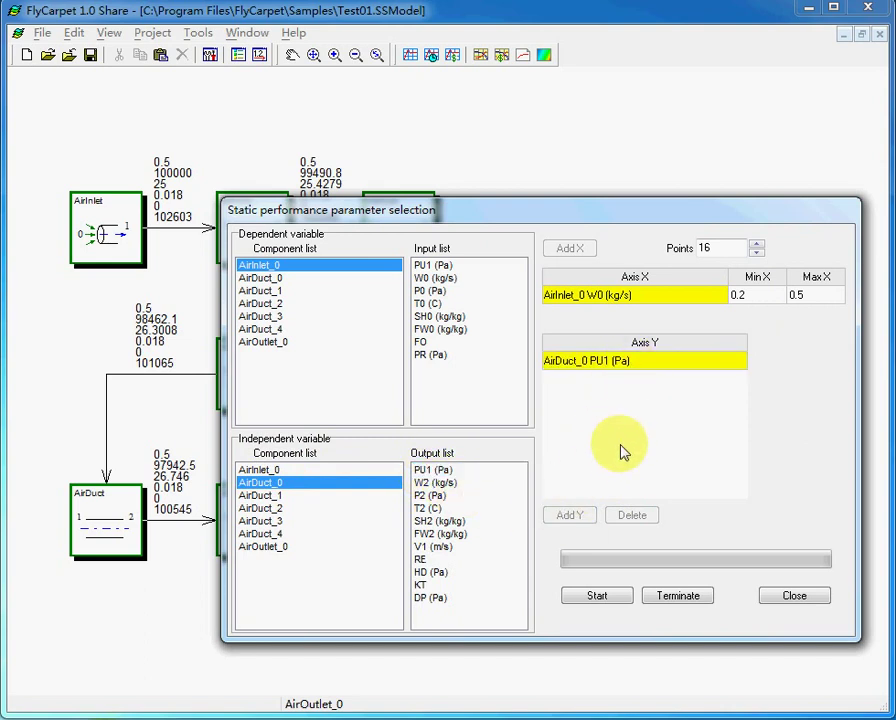
{"action": "left_click", "coordinate": [597, 593]}
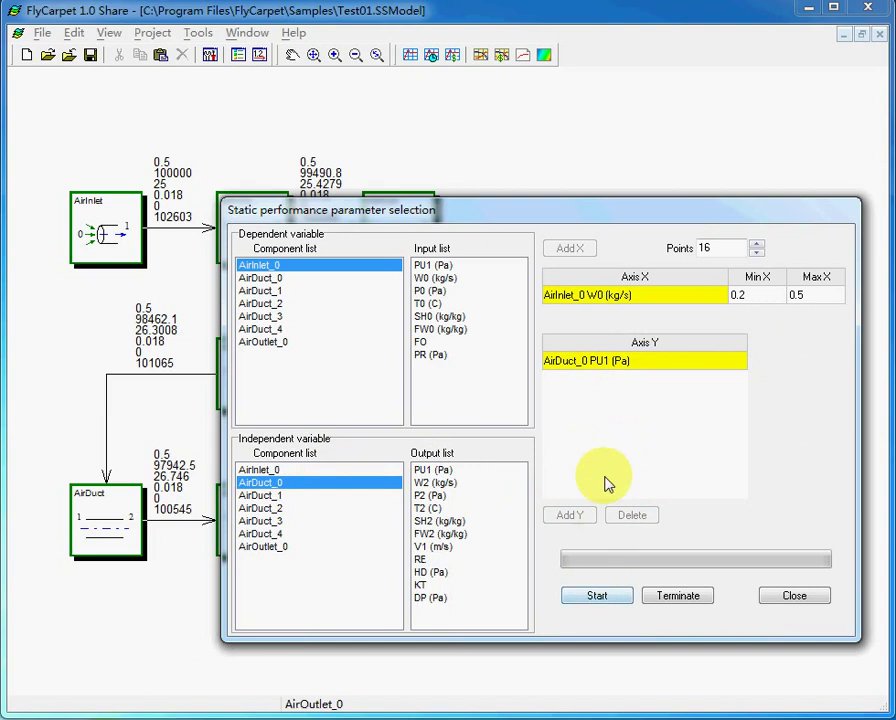
{"action": "left_click", "coordinate": [593, 595]}
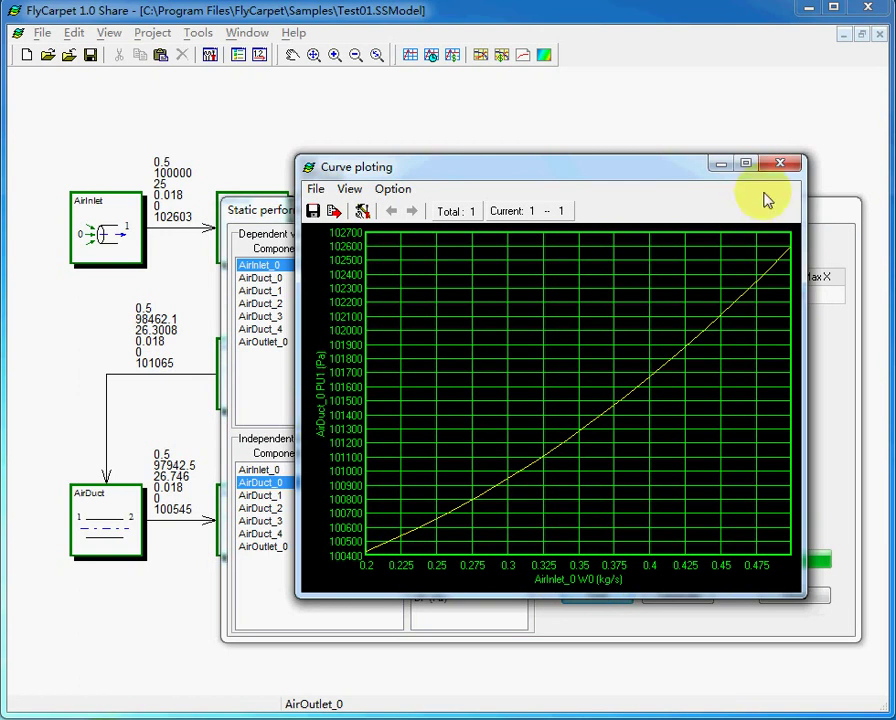
{"action": "left_click", "coordinate": [781, 166]}
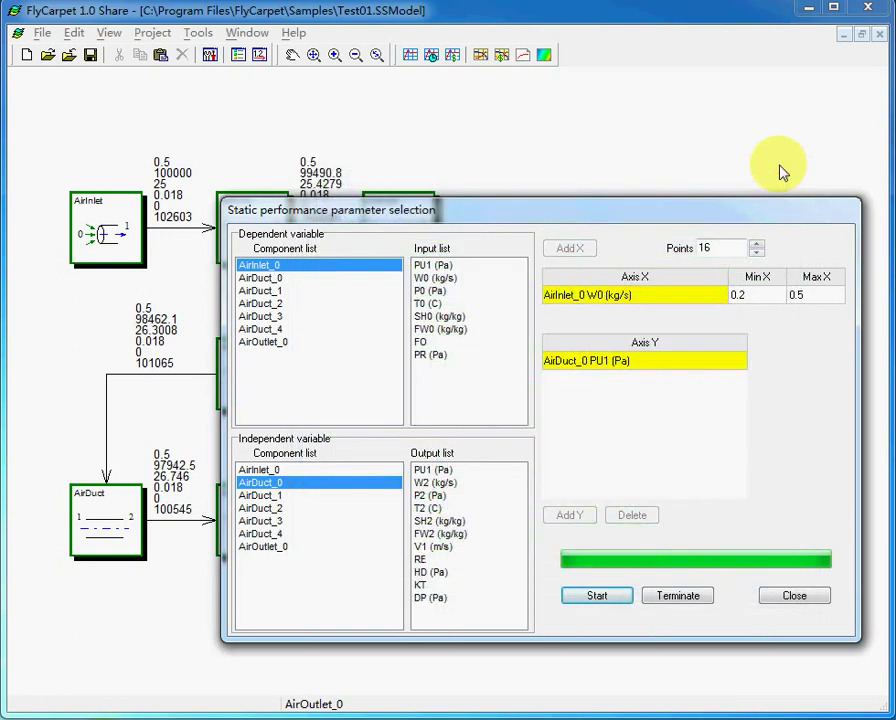
Replace AirDuct_0 PU1 on the Y axis with AirInlet_0 P1, plot the curve and close the plot
{"action": "left_click", "coordinate": [268, 471]}
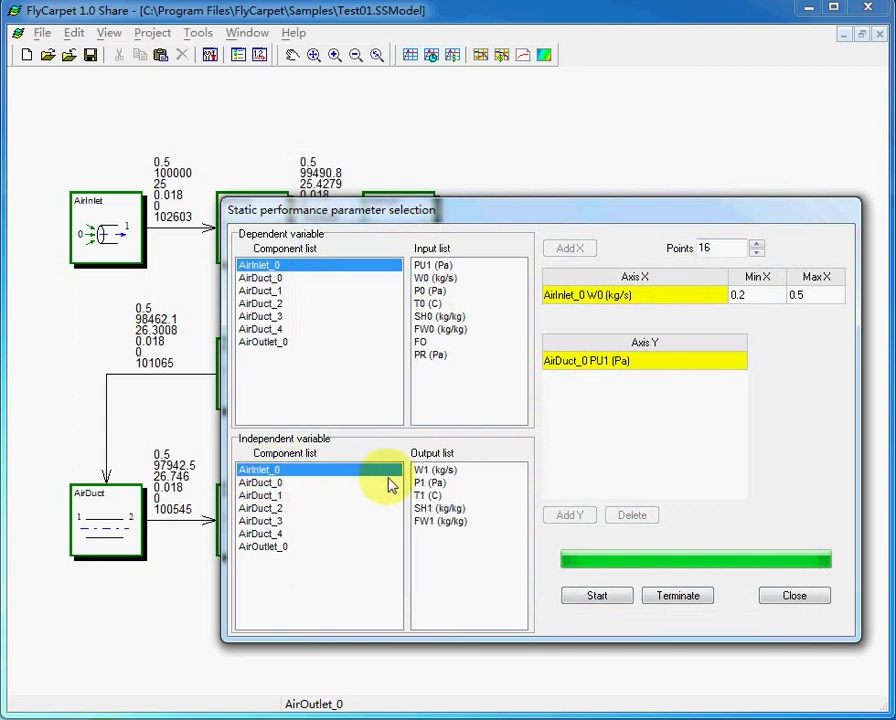
{"action": "left_click", "coordinate": [418, 482]}
{"action": "left_click", "coordinate": [571, 518]}
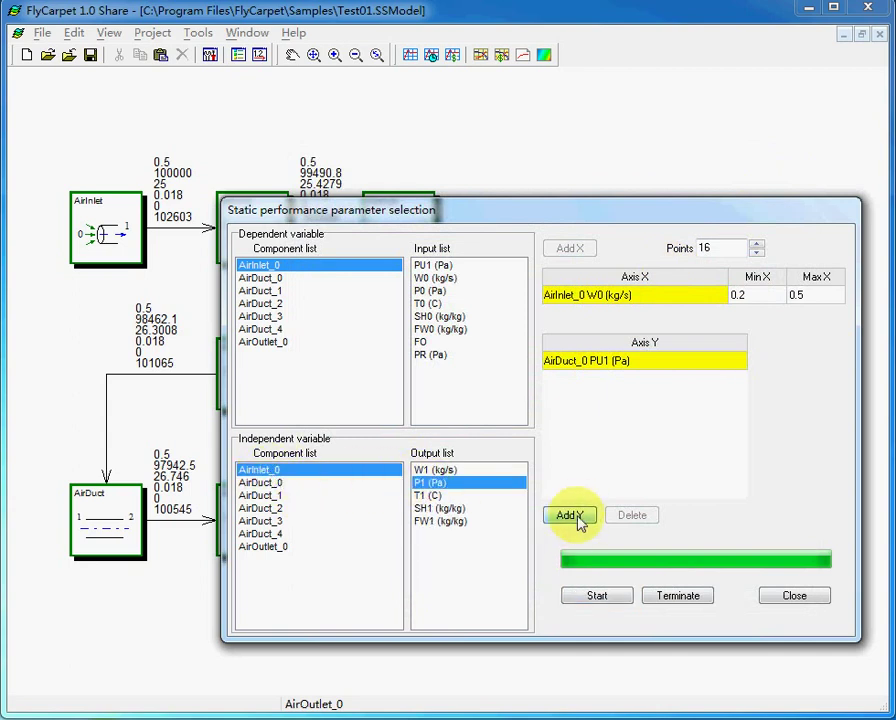
{"action": "left_click", "coordinate": [596, 361]}
{"action": "left_click", "coordinate": [633, 518]}
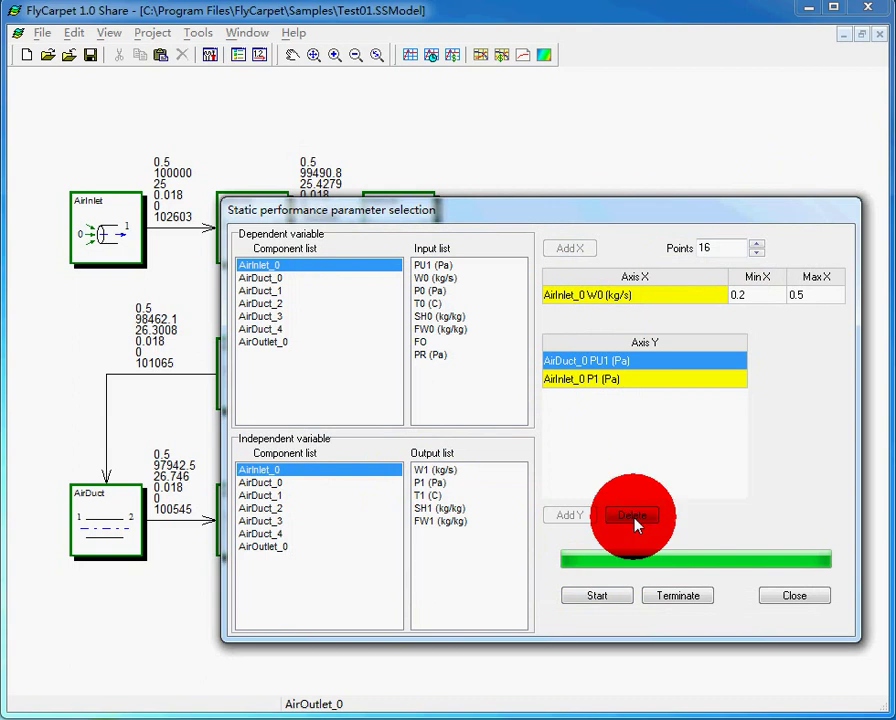
{"action": "left_click", "coordinate": [604, 374]}
{"action": "left_click", "coordinate": [596, 598]}
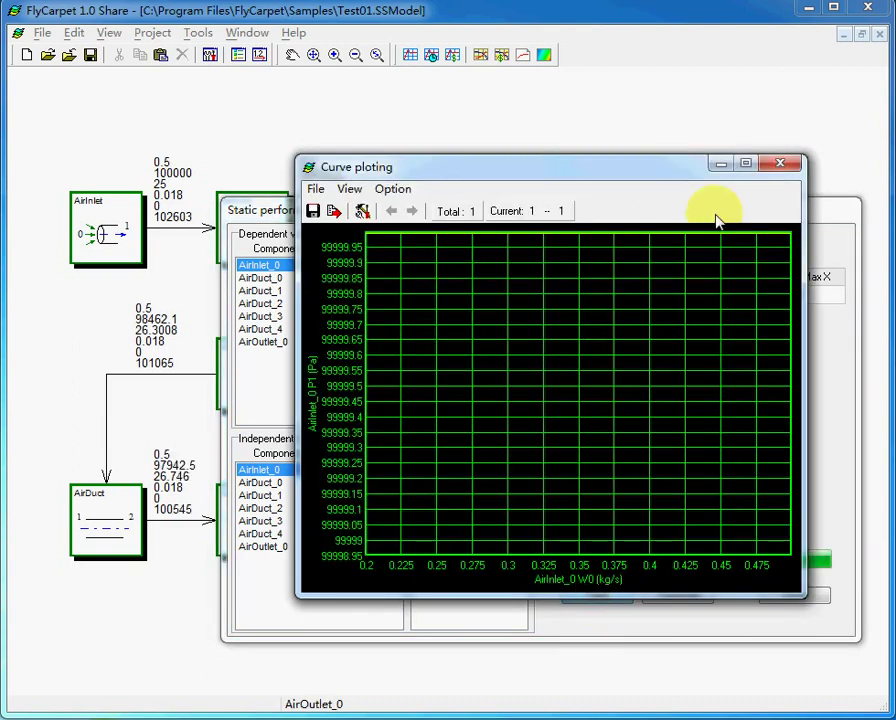
{"action": "left_click", "coordinate": [780, 164]}
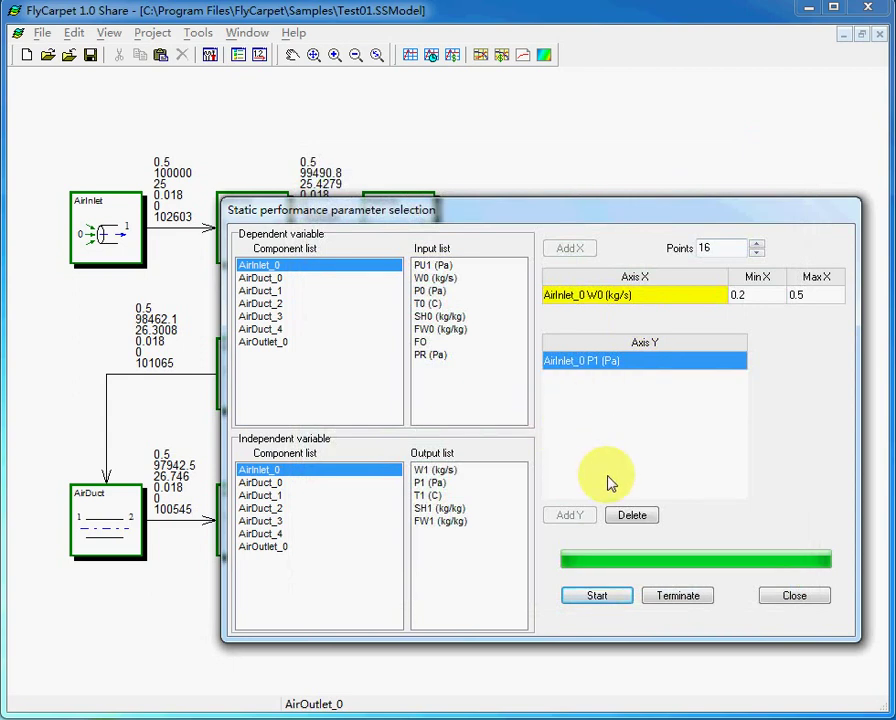
Remove AirInlet_0 P1 from the Y axis, add AirDuct_0 PU1 in its place and plot the curve
{"action": "left_click", "coordinate": [631, 516]}
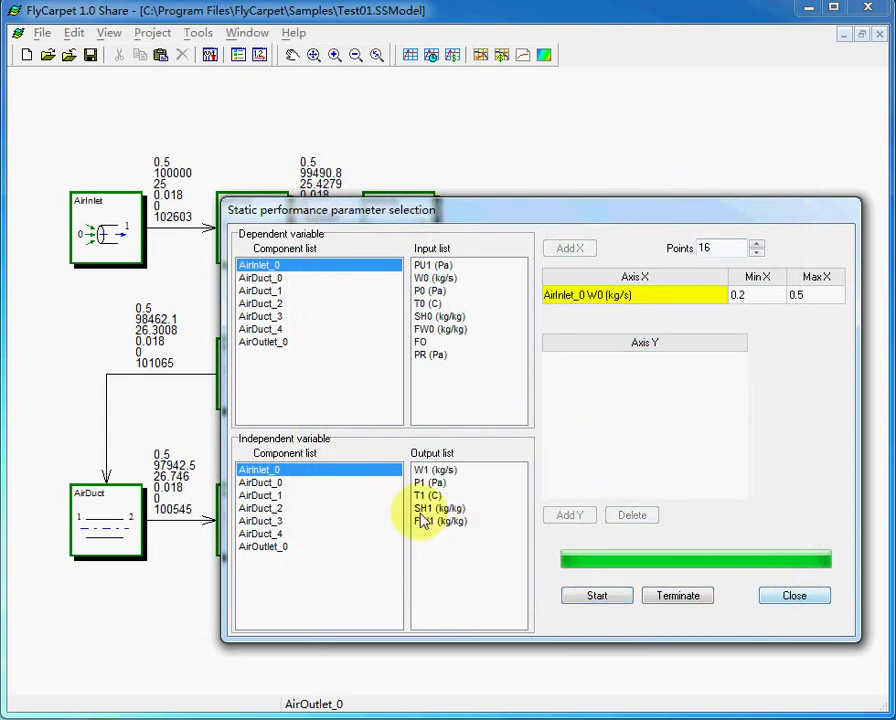
{"action": "left_click", "coordinate": [288, 484]}
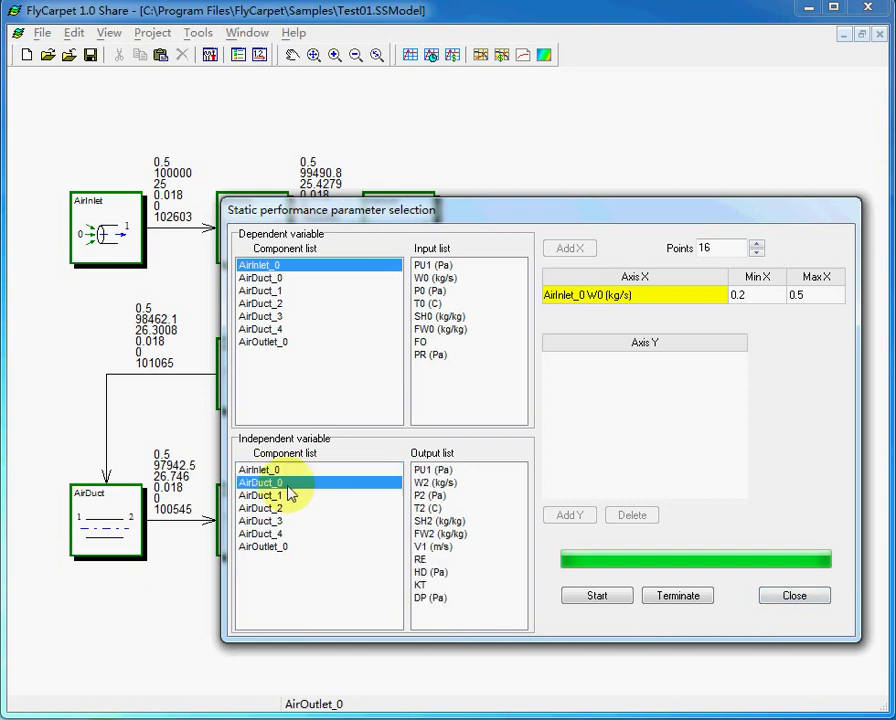
{"action": "left_click", "coordinate": [284, 472]}
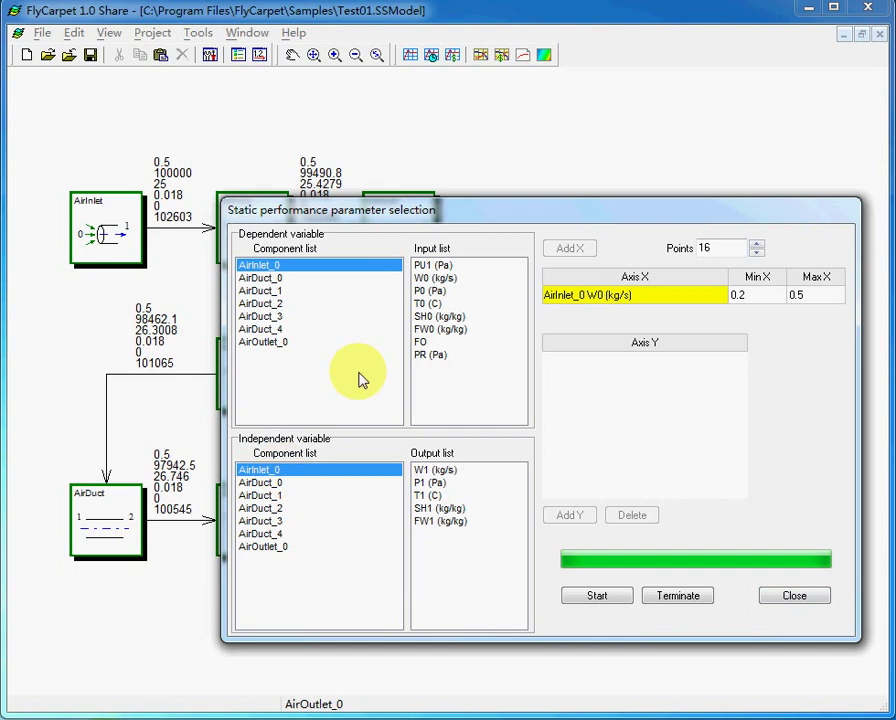
{"action": "left_click", "coordinate": [314, 483]}
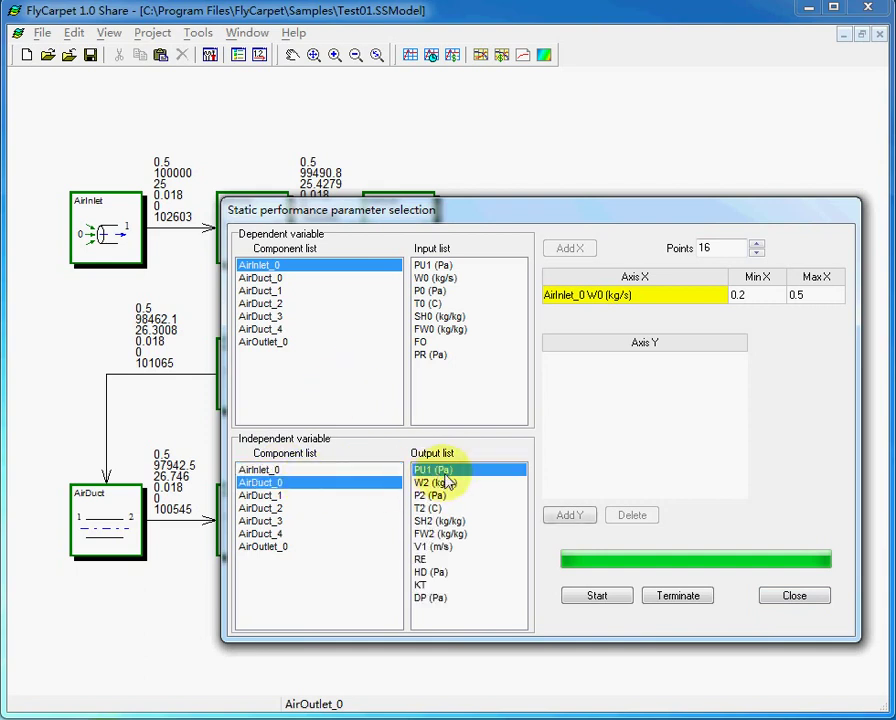
{"action": "left_click", "coordinate": [574, 516]}
{"action": "left_click", "coordinate": [600, 595]}
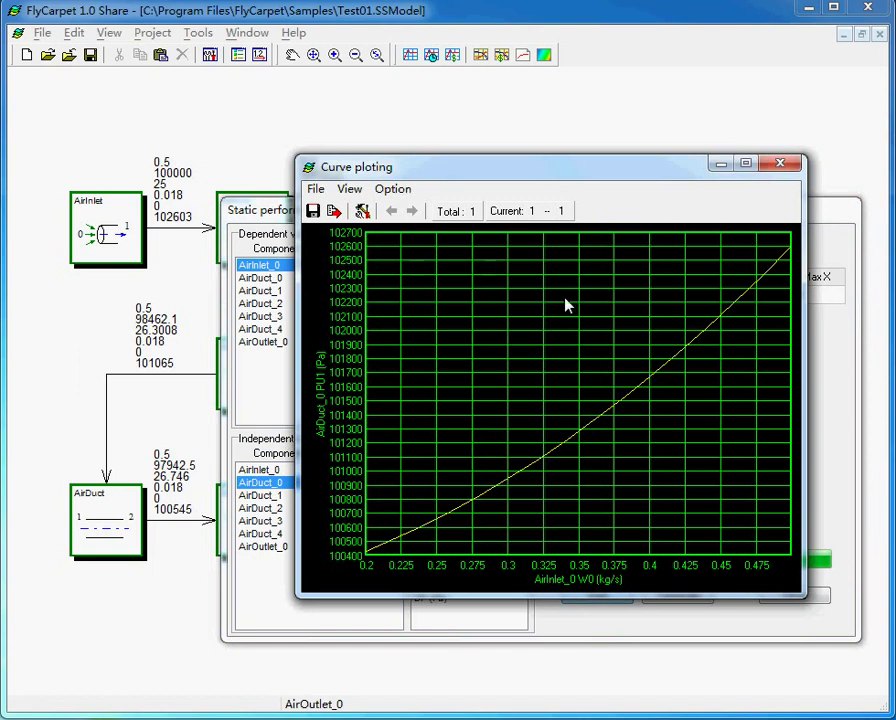
Apply the White colour preset to the curve plot through the plot options
{"action": "left_click", "coordinate": [364, 214]}
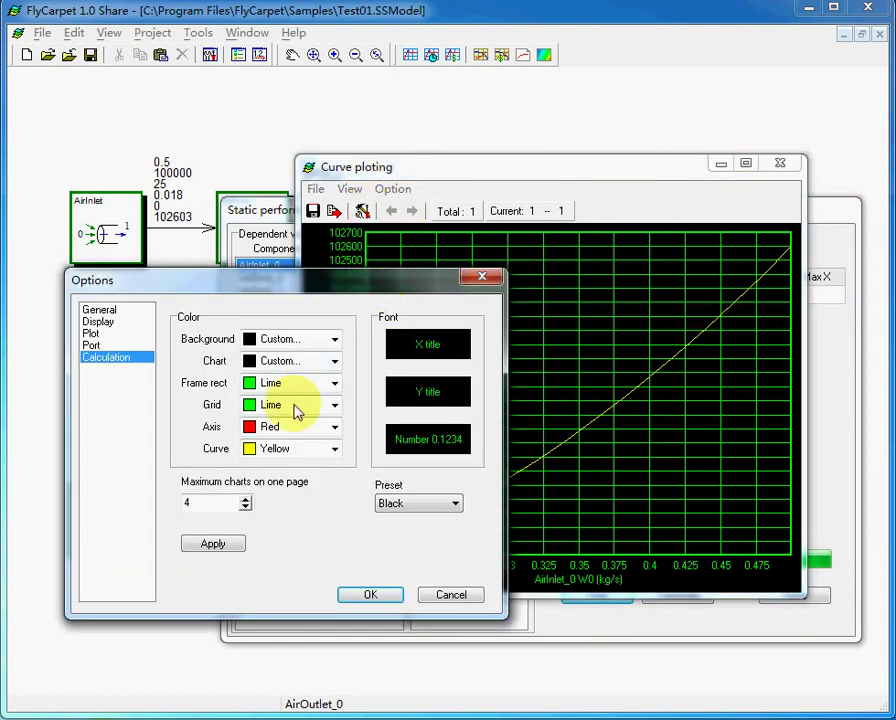
{"action": "left_click_drag", "start_coordinate": [336, 298], "coordinate": [408, 278]}
{"action": "left_click", "coordinate": [170, 305]}
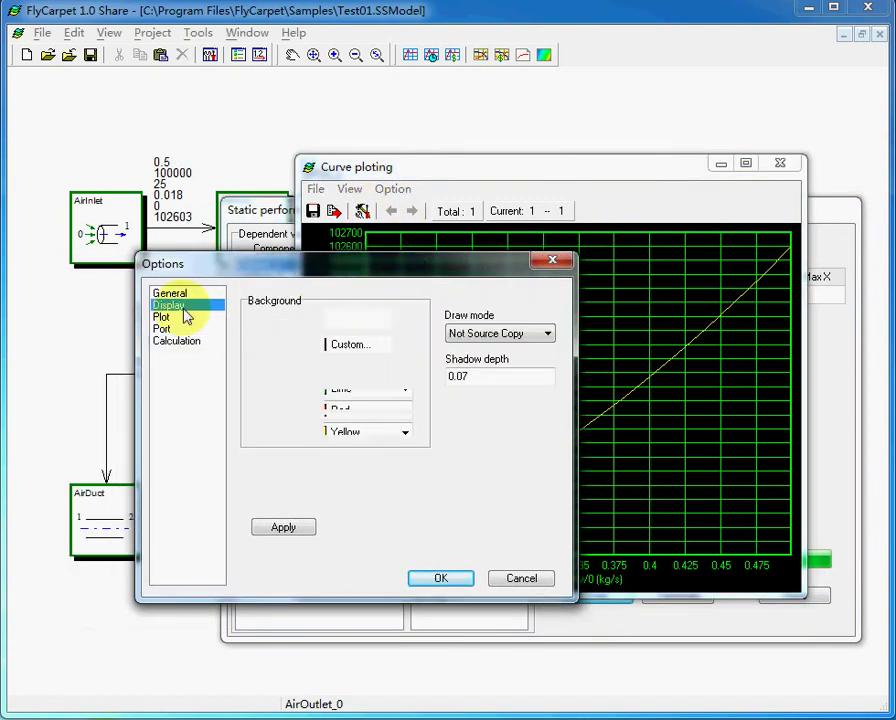
{"action": "left_click", "coordinate": [172, 318]}
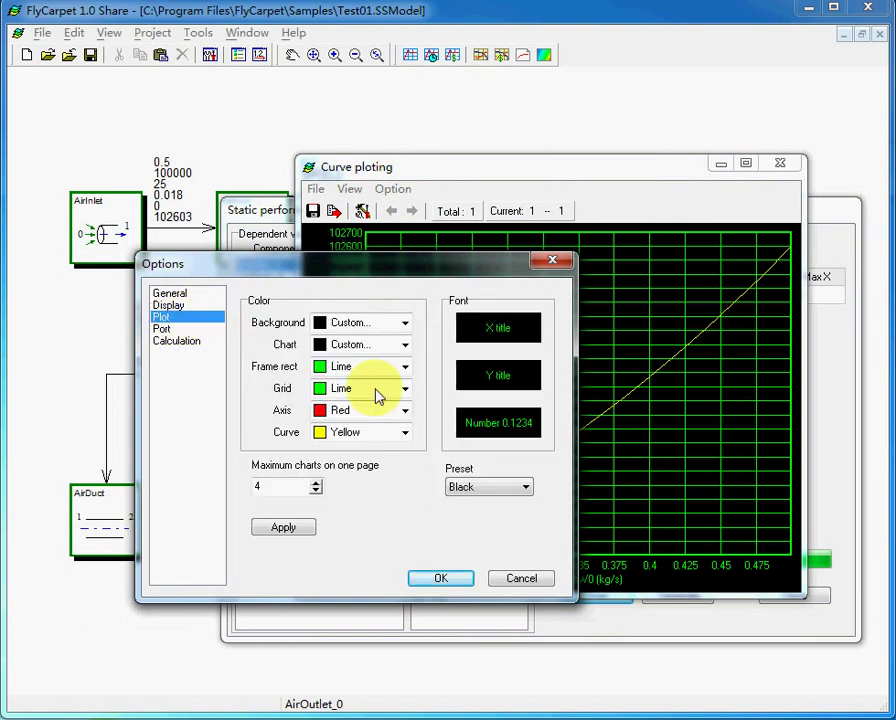
{"action": "left_click", "coordinate": [508, 486]}
{"action": "left_click", "coordinate": [490, 527]}
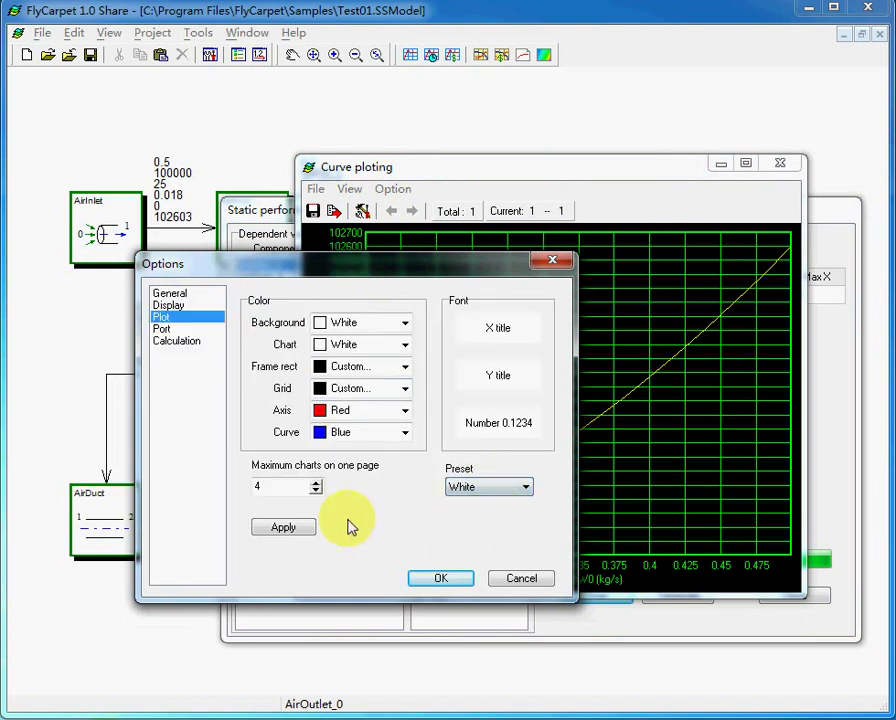
{"action": "left_click", "coordinate": [292, 528]}
Switch the curve plot's colour preset back to Black and accept the options
{"action": "mouse_move", "coordinate": [456, 273]}
{"action": "left_mouse_down"}
{"action": "mouse_move", "coordinate": [322, 296]}
{"action": "mouse_move", "coordinate": [240, 360]}
{"action": "mouse_move", "coordinate": [240, 230]}
{"action": "mouse_move", "coordinate": [596, 350]}
{"action": "mouse_move", "coordinate": [494, 251]}
{"action": "mouse_move", "coordinate": [448, 274]}
{"action": "left_mouse_up"}
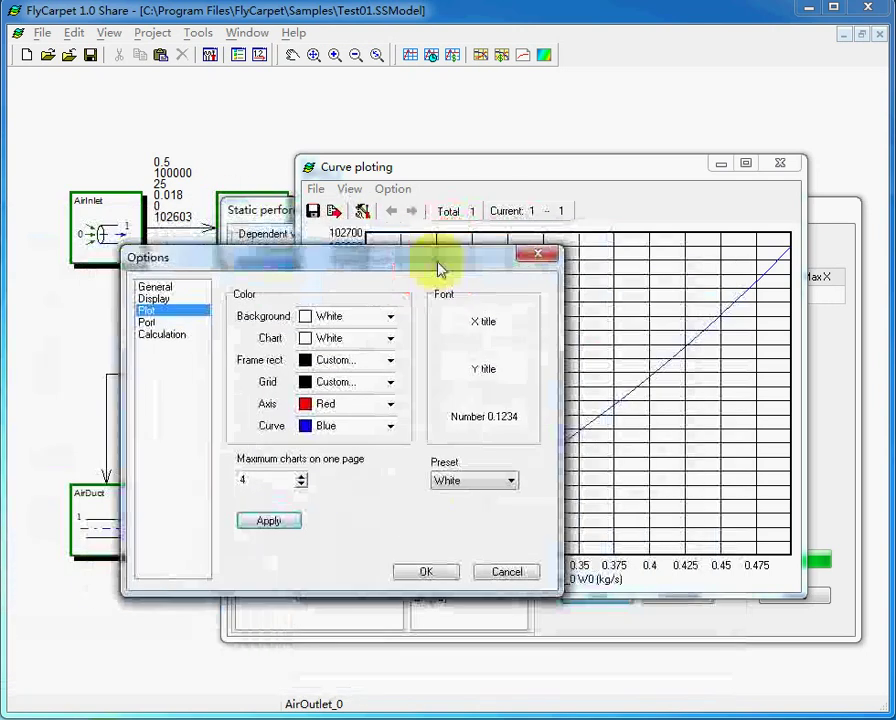
{"action": "left_click", "coordinate": [490, 483]}
{"action": "left_click", "coordinate": [487, 508]}
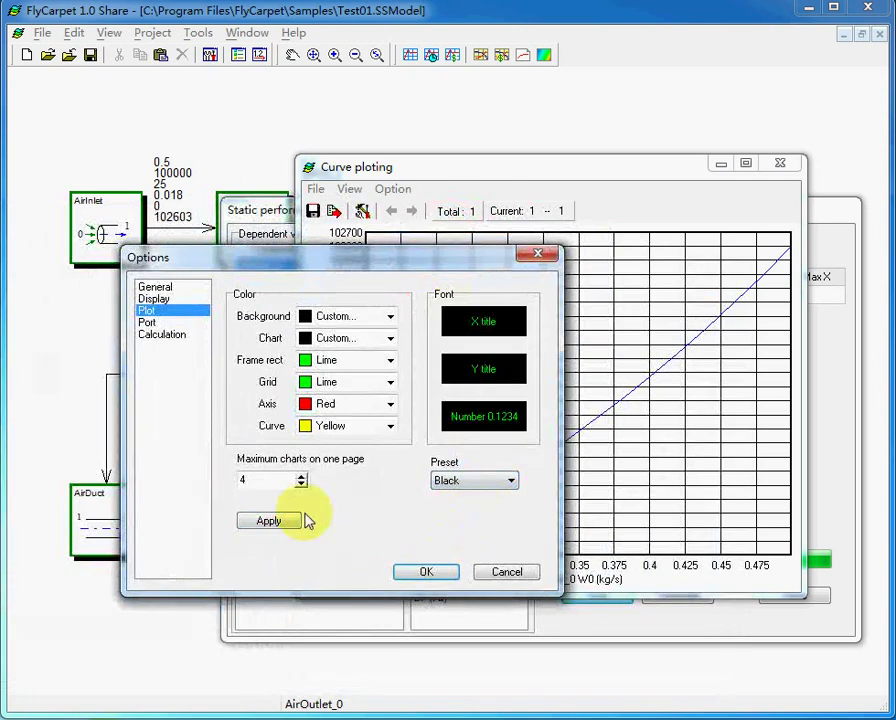
{"action": "left_click", "coordinate": [428, 573]}
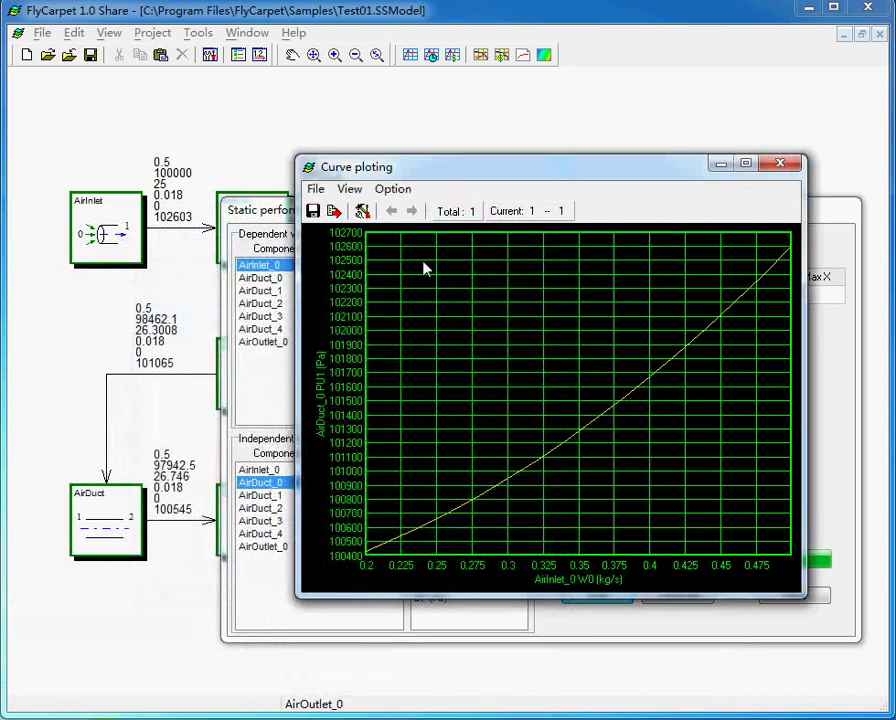
{"action": "left_click", "coordinate": [335, 211]}
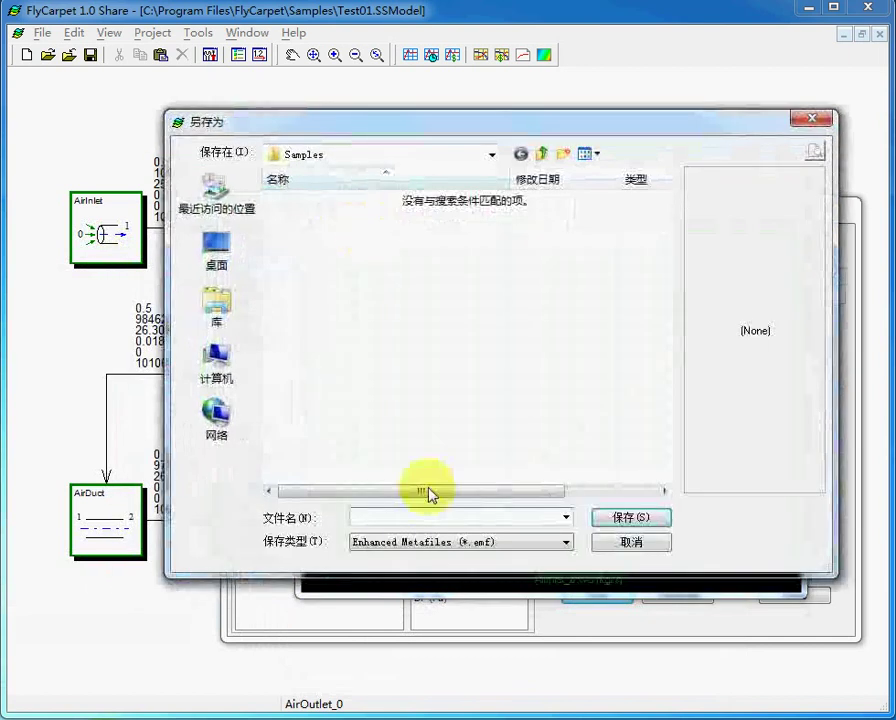
{"action": "left_click", "coordinate": [513, 549]}
{"action": "left_click", "coordinate": [514, 546]}
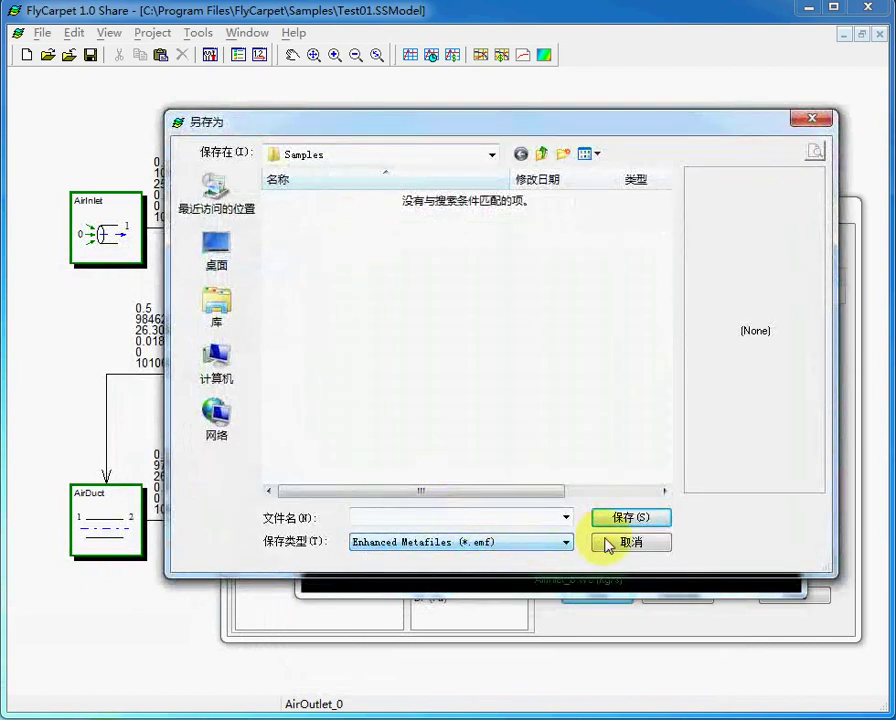
{"action": "left_click", "coordinate": [628, 543]}
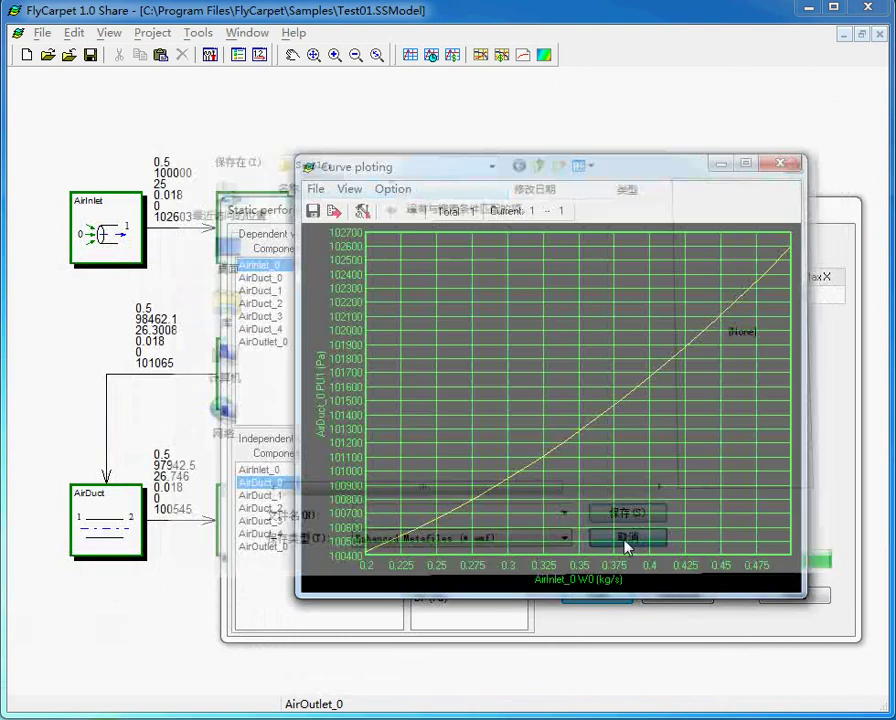
Close the curve plot and the static performance setup, and open the 3D performance parameter selection
{"action": "left_click", "coordinate": [788, 162]}
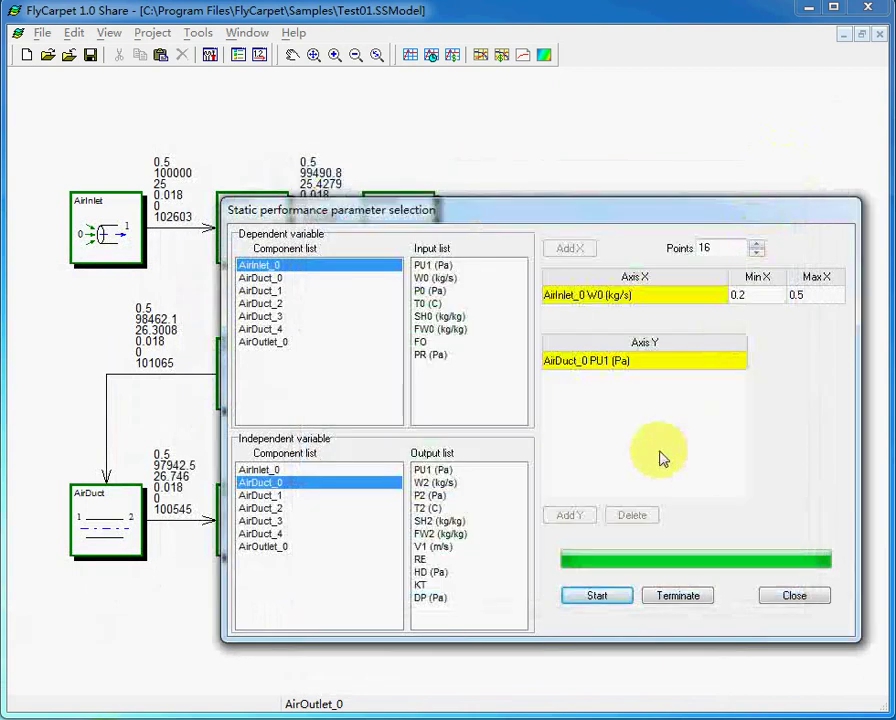
{"action": "left_click", "coordinate": [794, 597]}
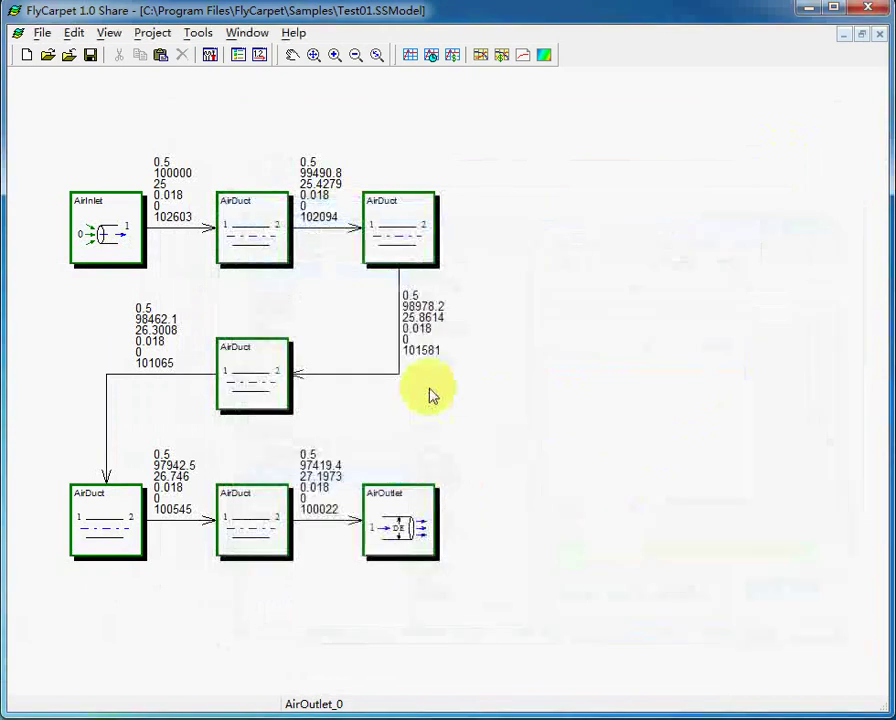
{"action": "left_click", "coordinate": [544, 56]}
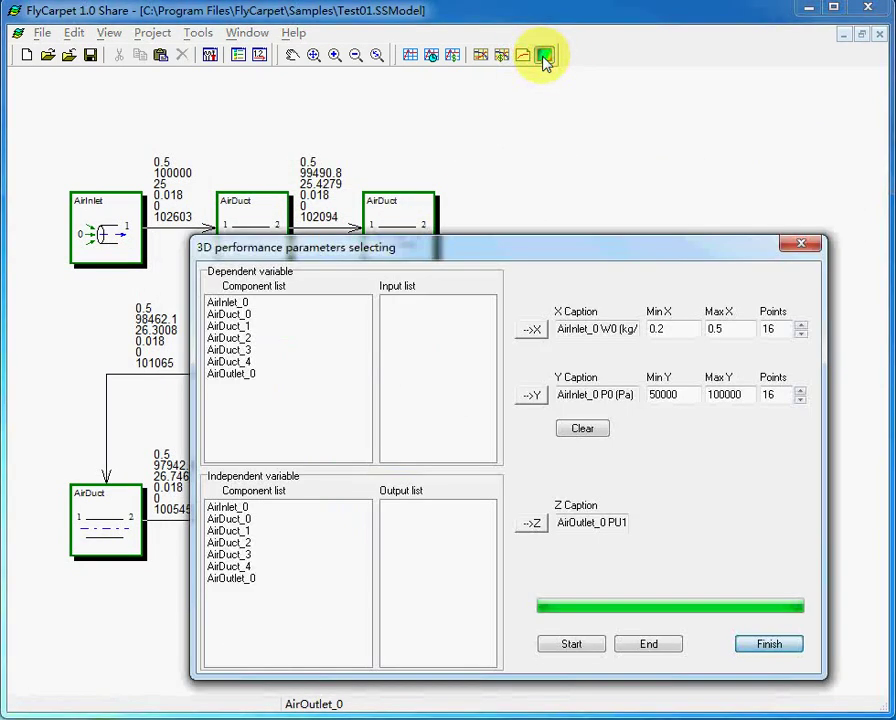
Choose AirInlet_0 W0 for the X axis, ranging 0.2 to 0.5, and AirInlet_0 P0 for the Y axis, ranging 50000 to 100000
{"action": "left_click", "coordinate": [230, 302]}
{"action": "left_click", "coordinate": [402, 314]}
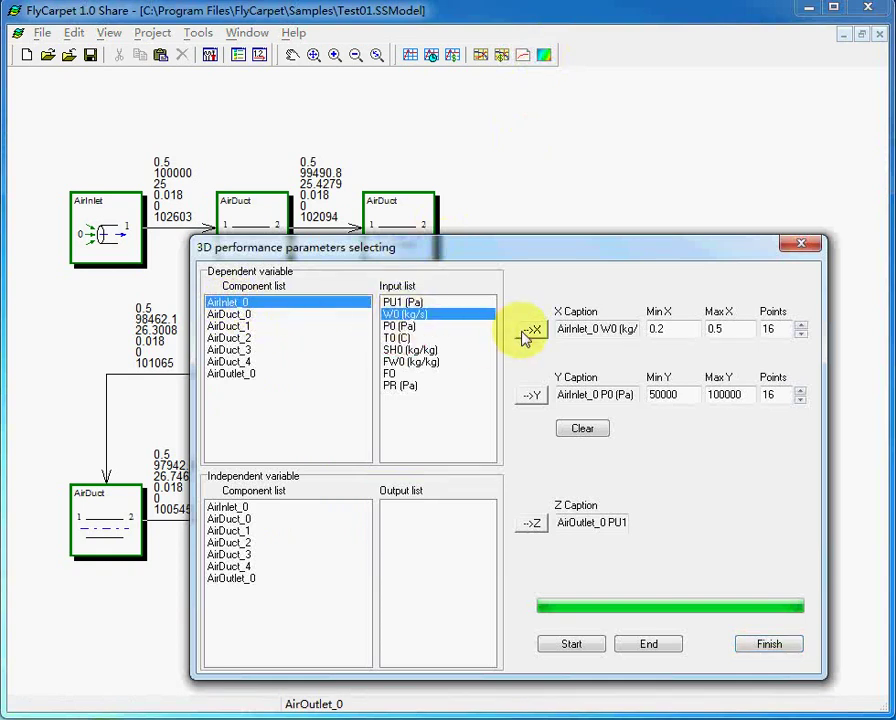
{"action": "left_click", "coordinate": [720, 330]}
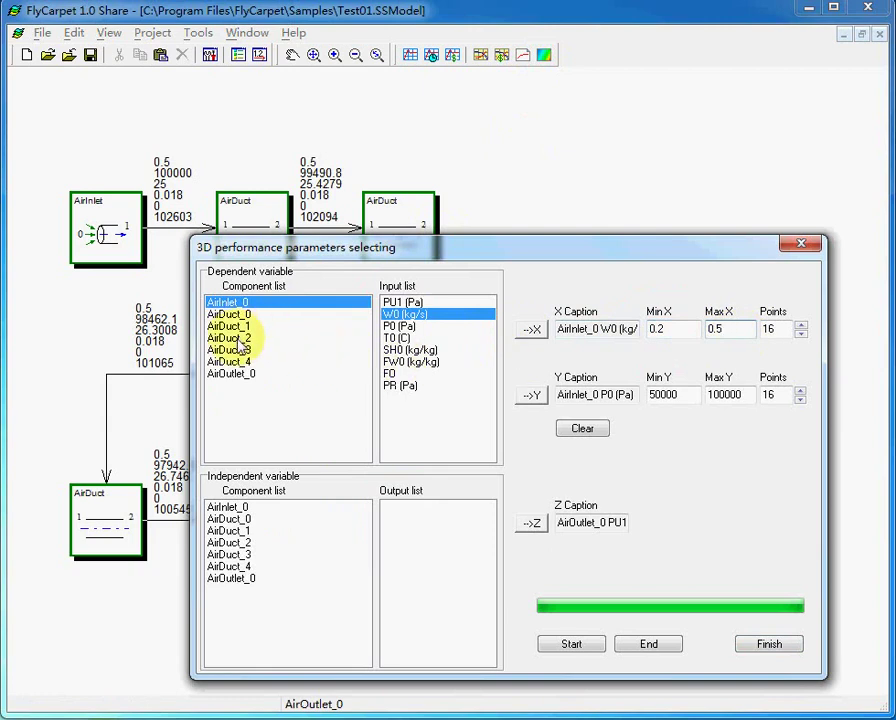
{"action": "left_click", "coordinate": [398, 327]}
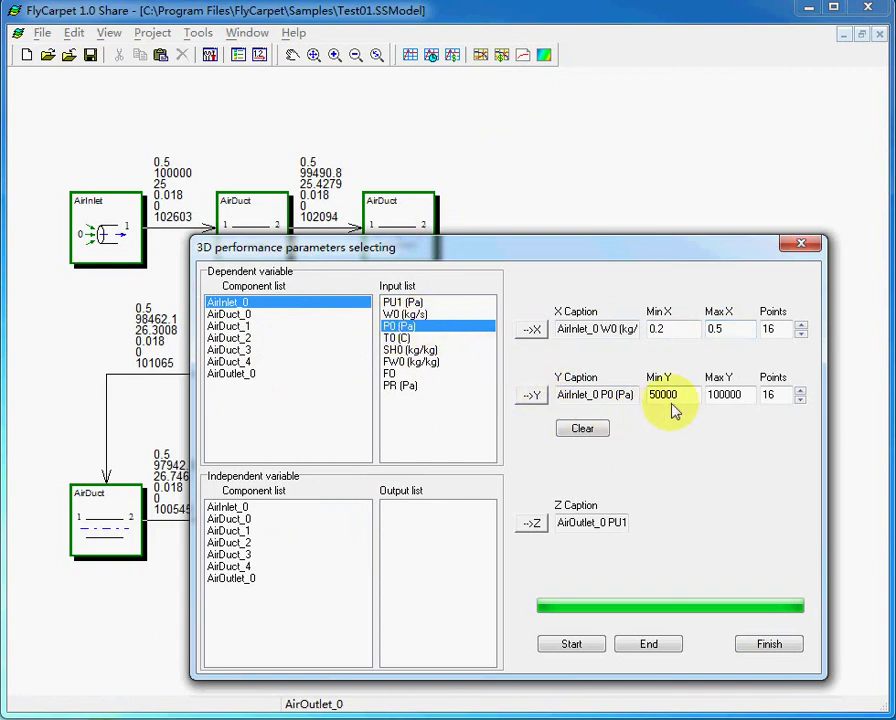
{"action": "left_click", "coordinate": [774, 396]}
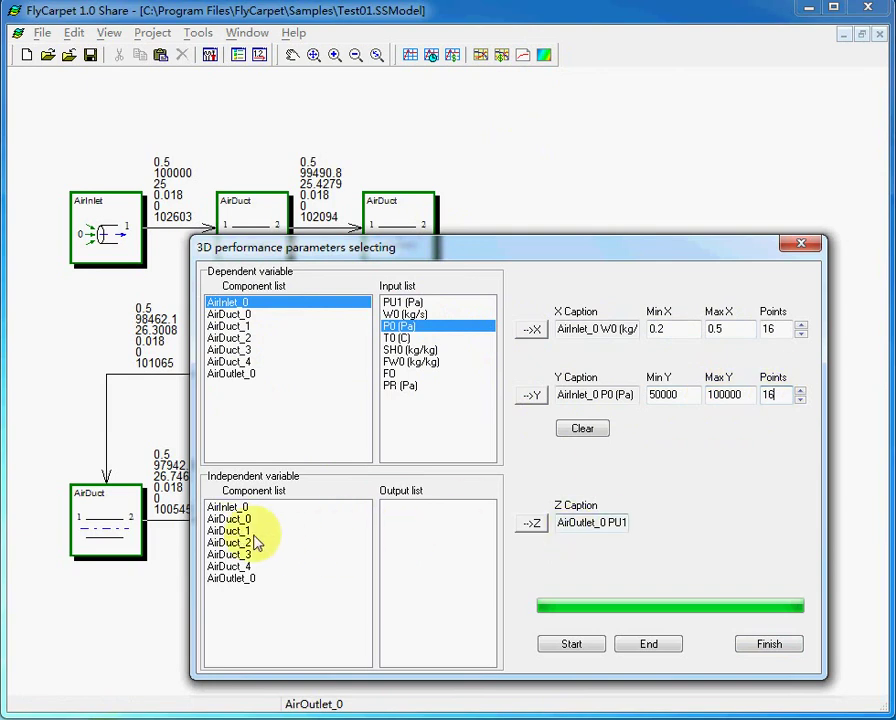
Try to run the 3D performance calculation with AirDuct_4 P2 selected from the outputs
{"action": "left_click", "coordinate": [231, 579]}
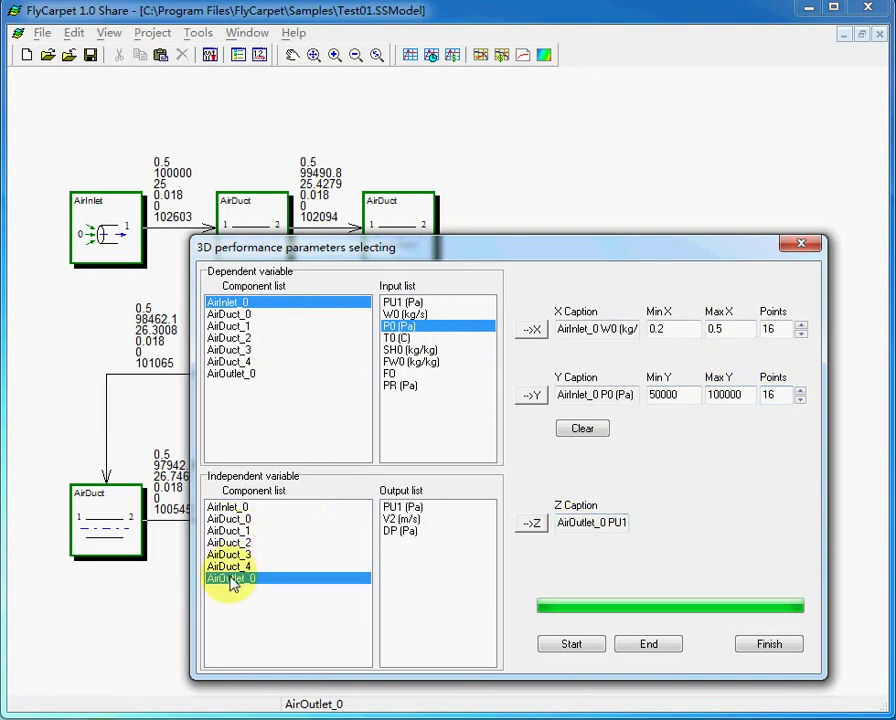
{"action": "left_click", "coordinate": [398, 508]}
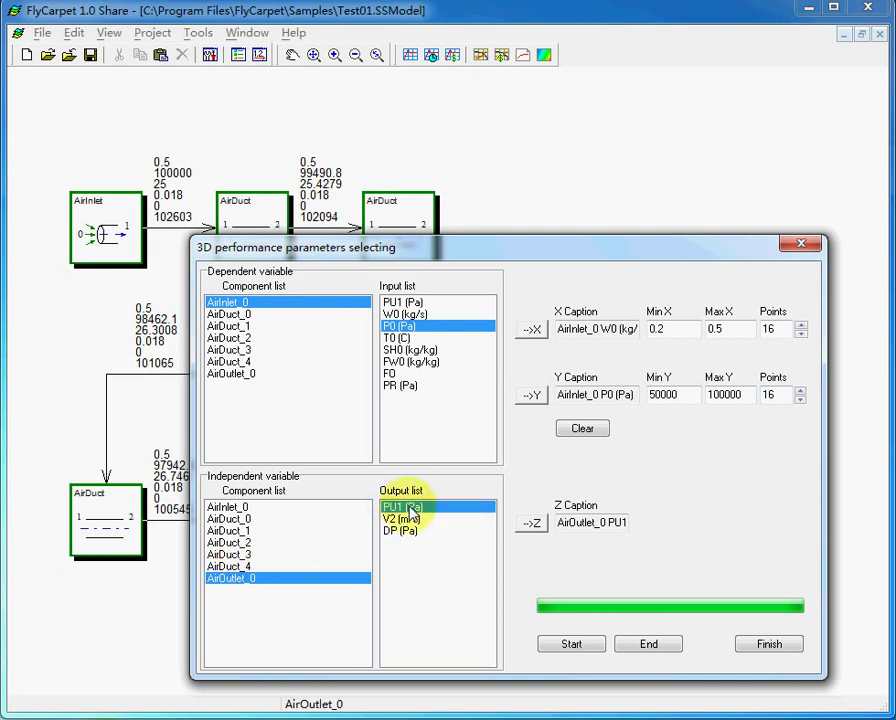
{"action": "left_click", "coordinate": [236, 567]}
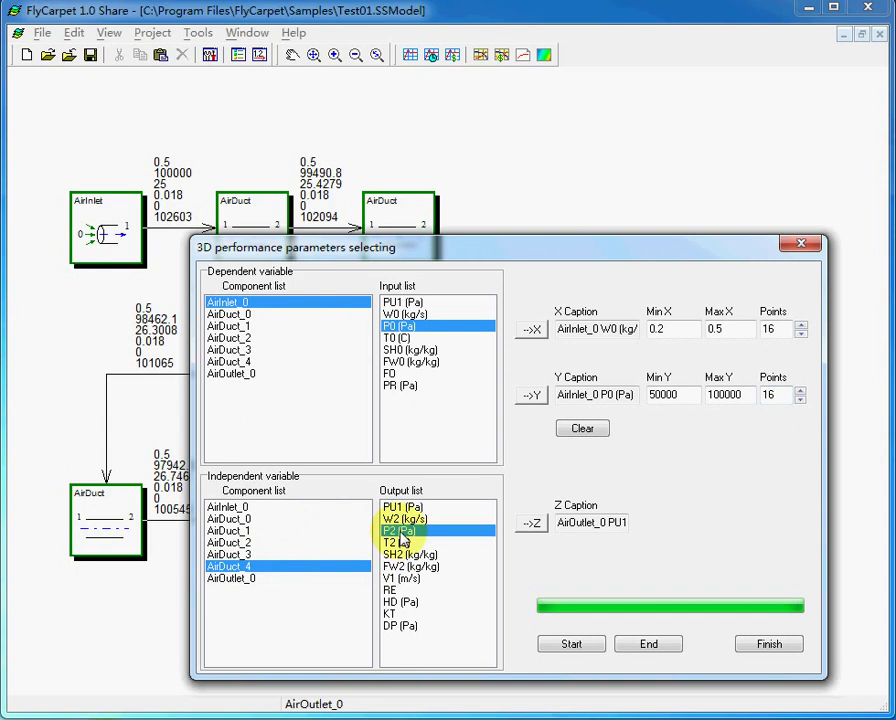
{"action": "left_click", "coordinate": [571, 645]}
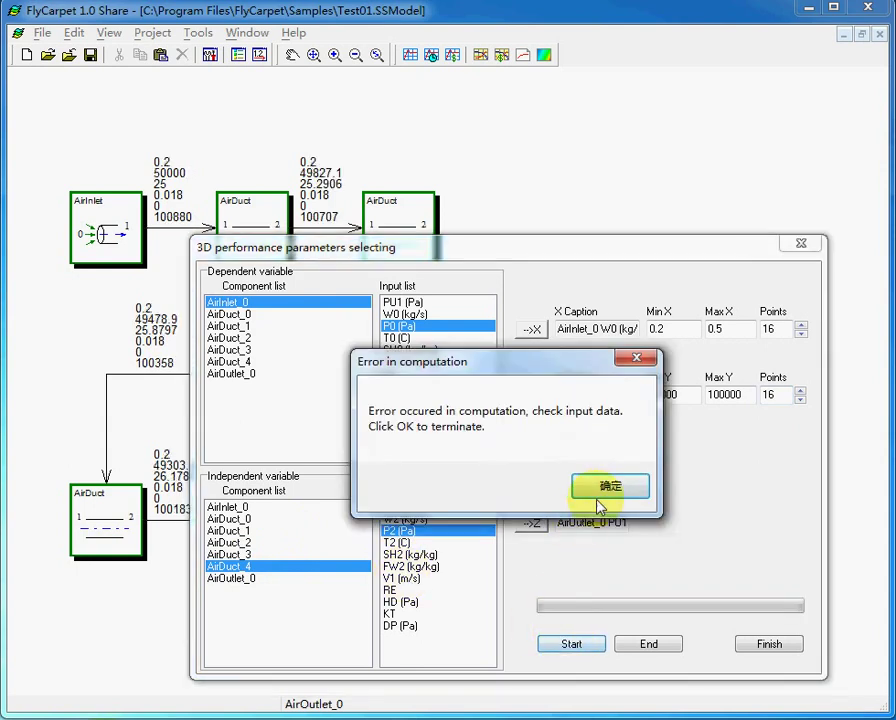
{"action": "left_click_drag", "start_coordinate": [579, 368], "coordinate": [527, 470]}
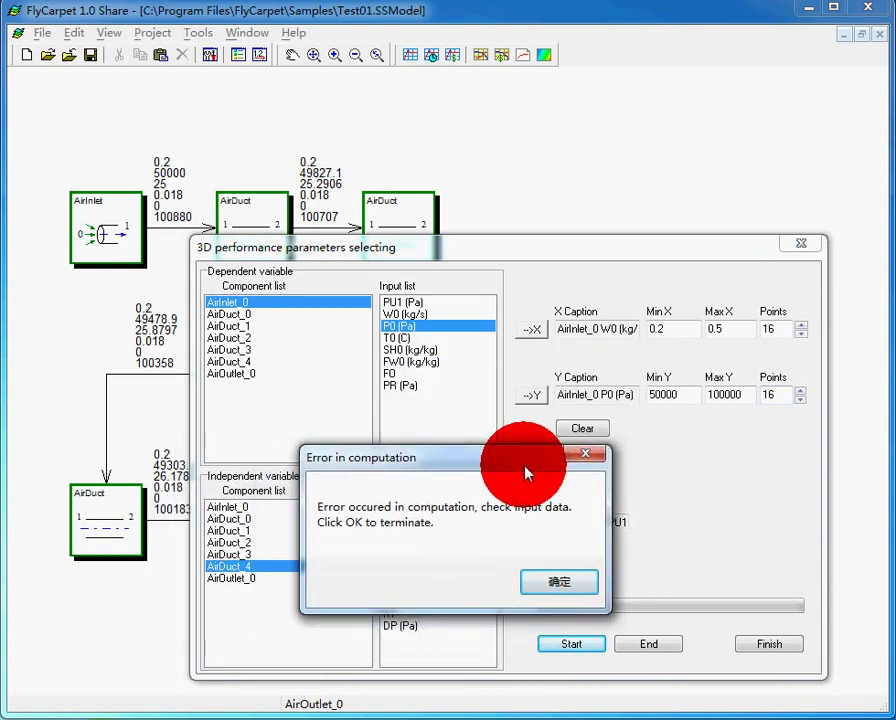
{"action": "left_click", "coordinate": [563, 581]}
Select AirOutlet_0 PU1 as the output for the Z axis and calculate the 3D performance surface
{"action": "left_click", "coordinate": [574, 532]}
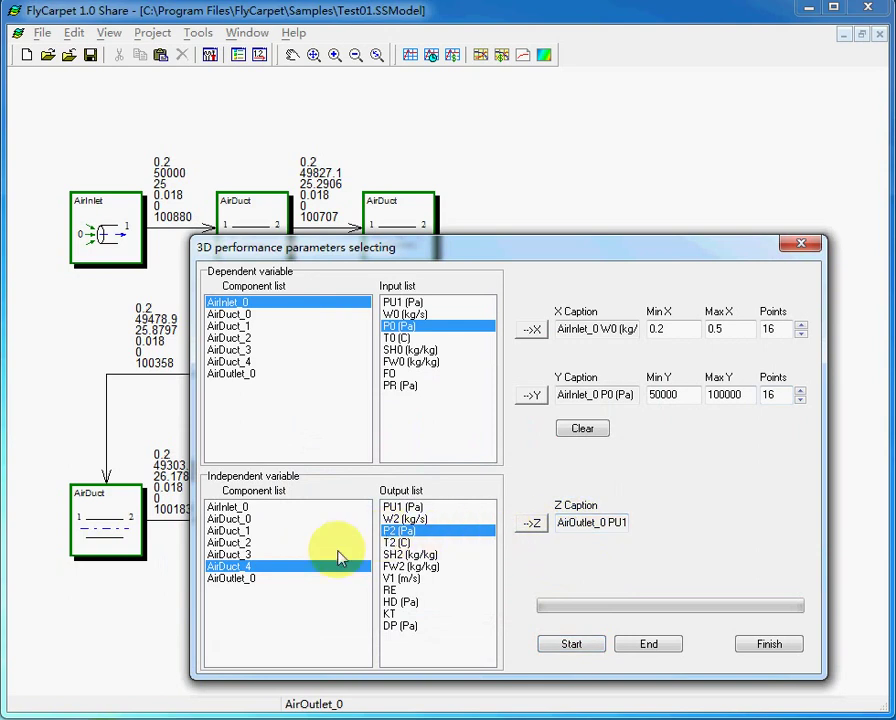
{"action": "left_click", "coordinate": [250, 578]}
{"action": "left_click", "coordinate": [403, 508]}
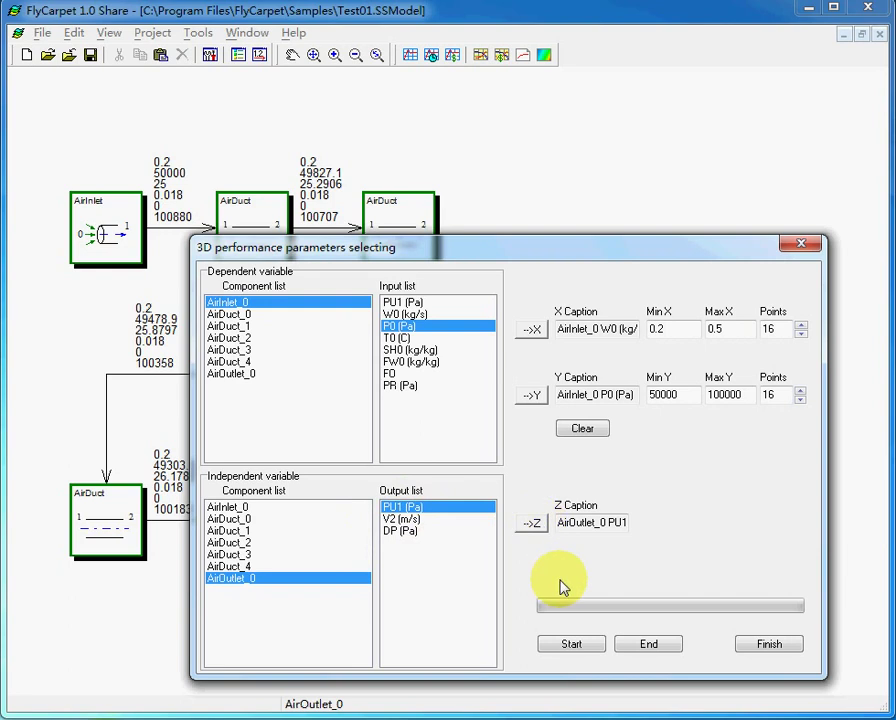
{"action": "left_click", "coordinate": [672, 333]}
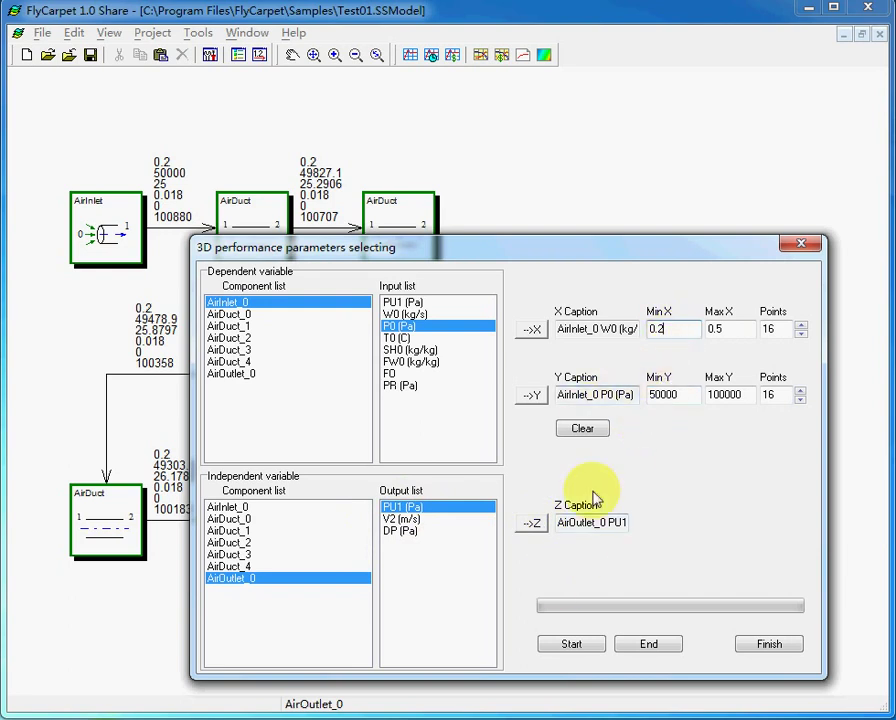
{"action": "left_click", "coordinate": [570, 644]}
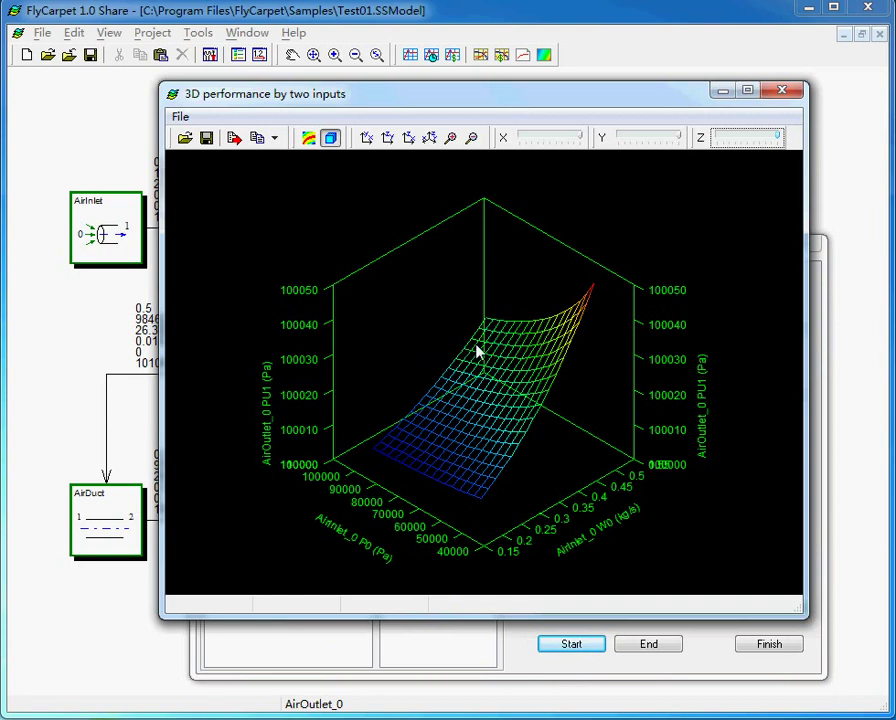
Rotate the 3D surface to inspect its axes and slightly reduce its Z-axis scale
{"action": "left_click_drag", "start_coordinate": [478, 352], "coordinate": [462, 327]}
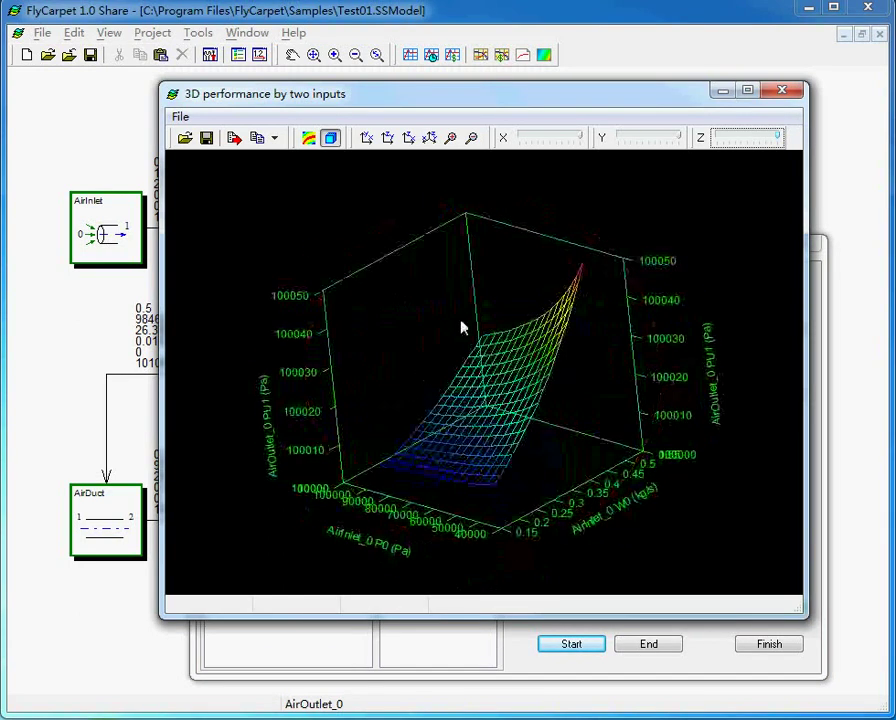
{"action": "mouse_move", "coordinate": [580, 137]}
{"action": "left_mouse_down"}
{"action": "mouse_move", "coordinate": [542, 144]}
{"action": "mouse_move", "coordinate": [584, 140]}
{"action": "left_mouse_up"}
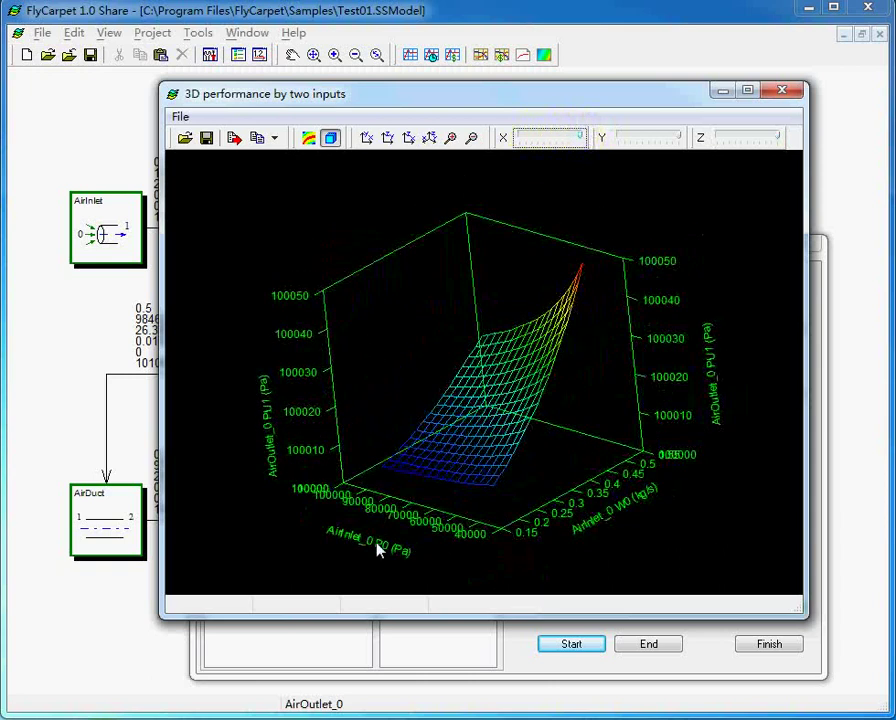
{"action": "left_click_drag", "start_coordinate": [607, 527], "coordinate": [302, 445]}
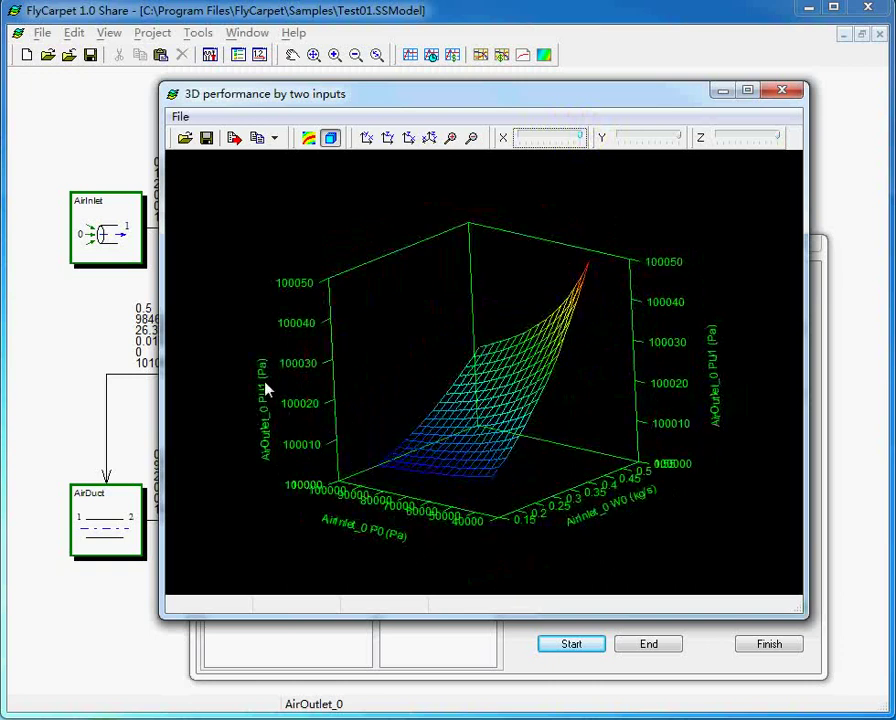
{"action": "left_click_drag", "start_coordinate": [592, 415], "coordinate": [536, 402]}
{"action": "mouse_move", "coordinate": [776, 138]}
{"action": "left_mouse_down"}
{"action": "mouse_move", "coordinate": [740, 143]}
{"action": "mouse_move", "coordinate": [760, 143]}
{"action": "left_mouse_up"}
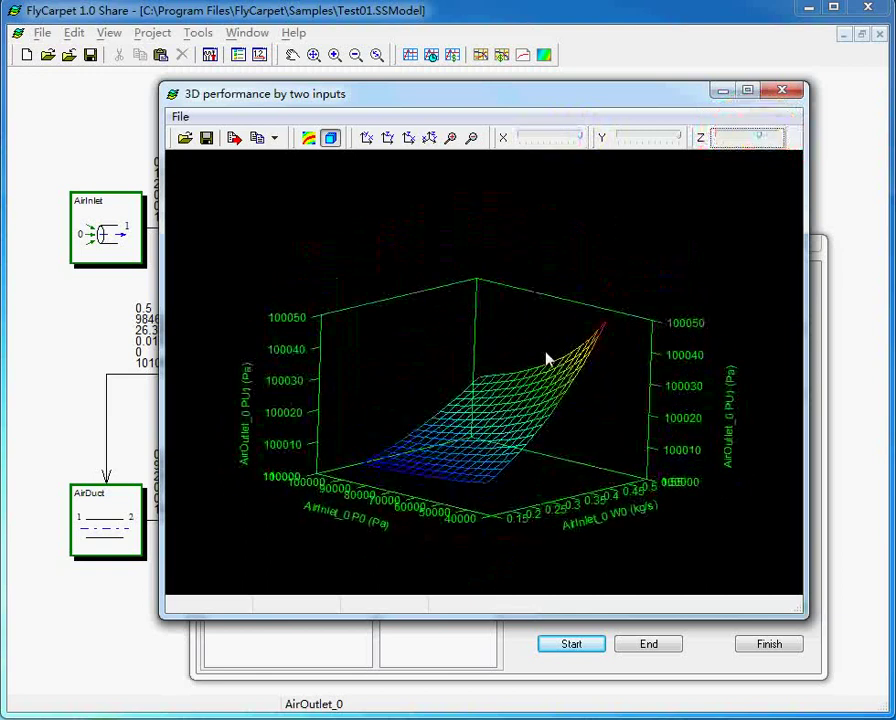
{"action": "left_click_drag", "start_coordinate": [546, 360], "coordinate": [552, 400]}
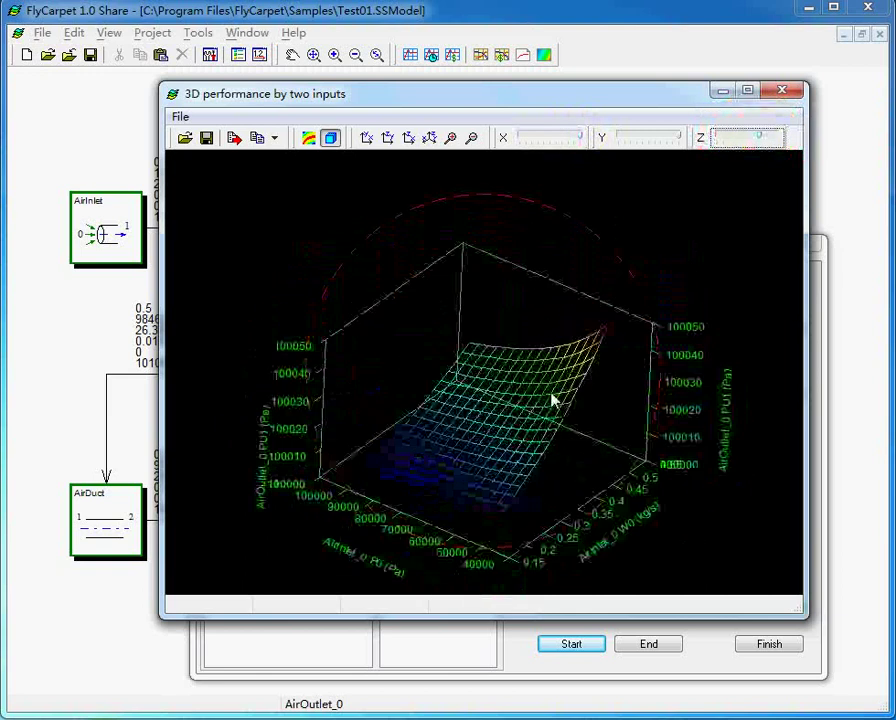
Examine the result as a colour contour map and as a 3D surface in each axis-plane view and an enlarged isometric view
{"action": "left_click", "coordinate": [309, 140]}
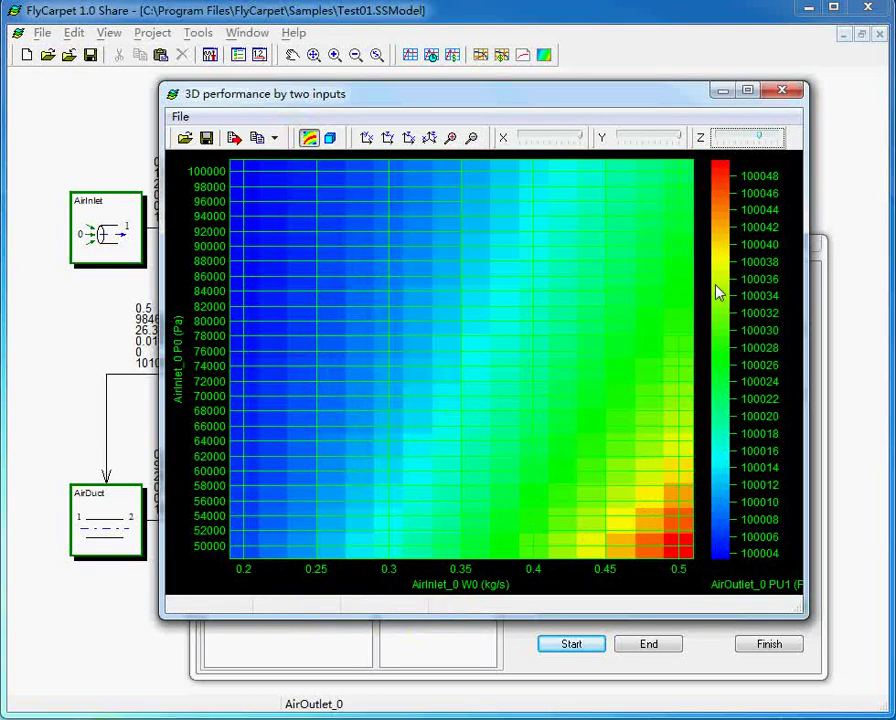
{"action": "left_click", "coordinate": [332, 139]}
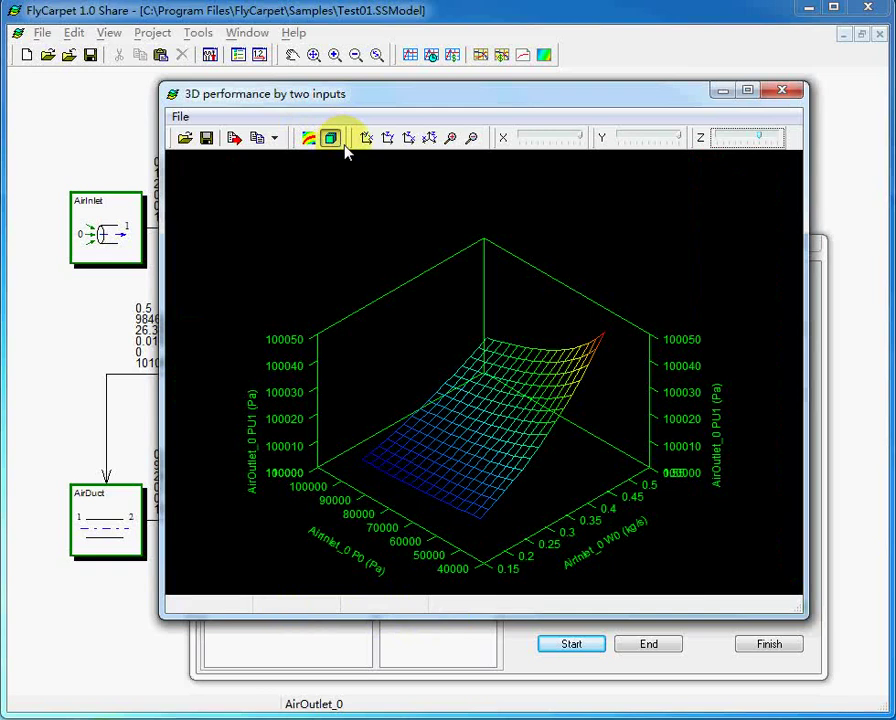
{"action": "left_click", "coordinate": [366, 138]}
{"action": "left_click", "coordinate": [387, 138]}
{"action": "left_click", "coordinate": [409, 138]}
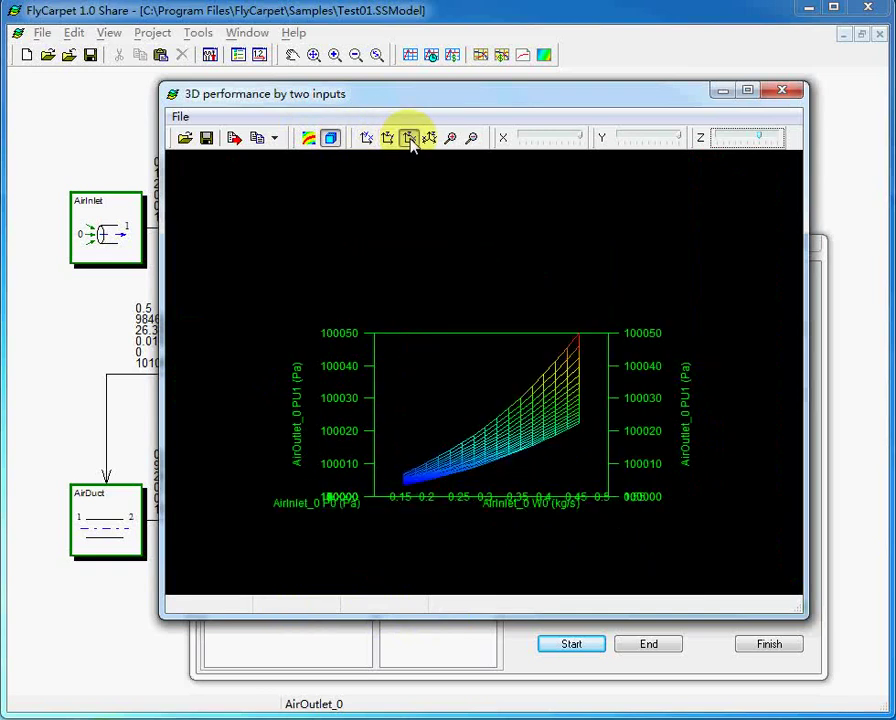
{"action": "left_click", "coordinate": [431, 138]}
{"action": "left_click", "coordinate": [451, 140]}
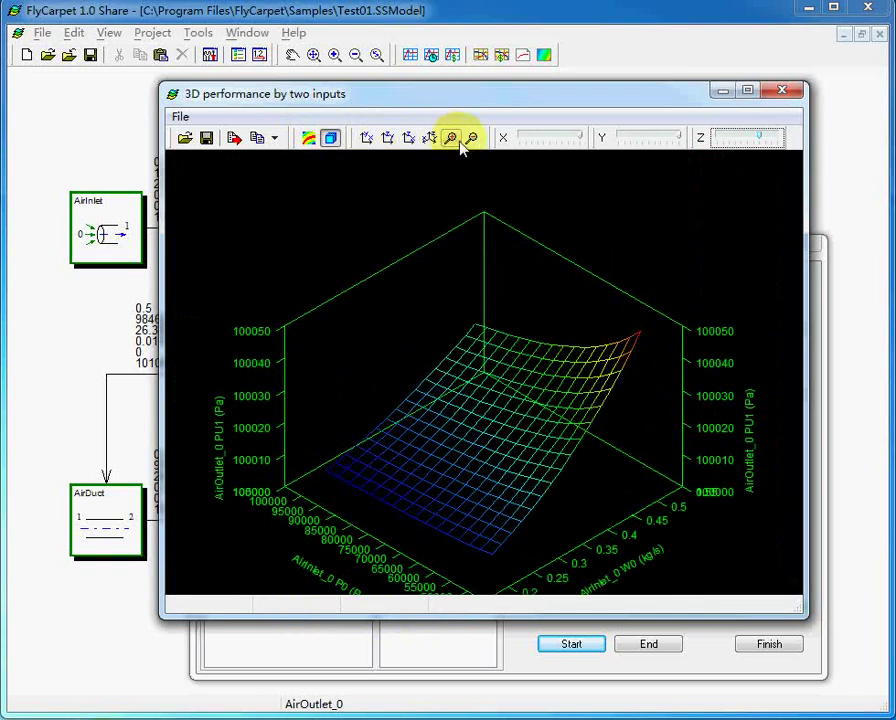
Set the 3D surface's Z-axis scale back to its maximum and adjust the zoom so the whole plot fits
{"action": "left_click", "coordinate": [472, 139]}
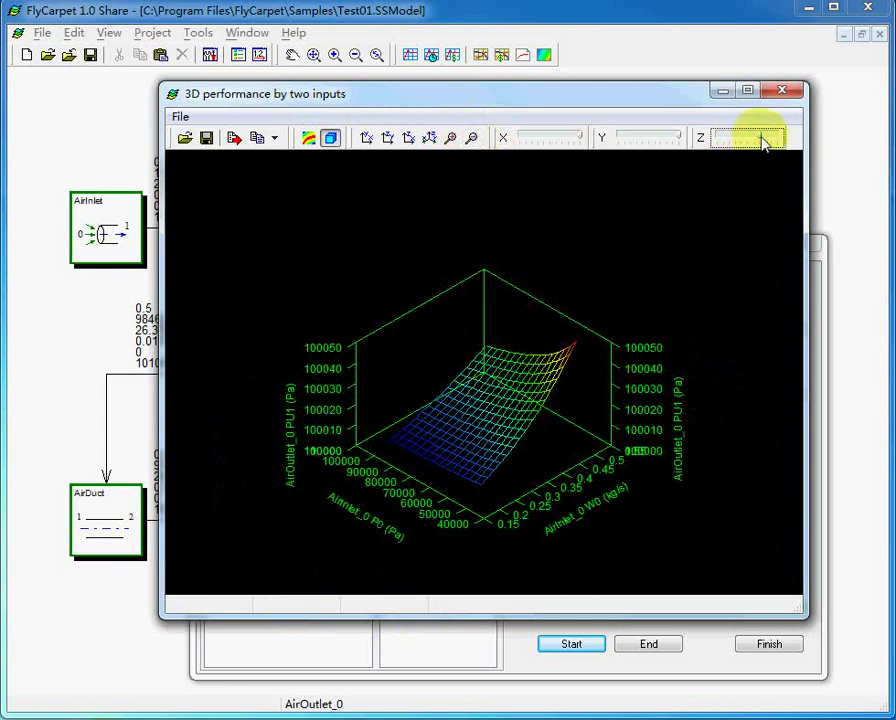
{"action": "left_click_drag", "start_coordinate": [763, 142], "coordinate": [790, 140]}
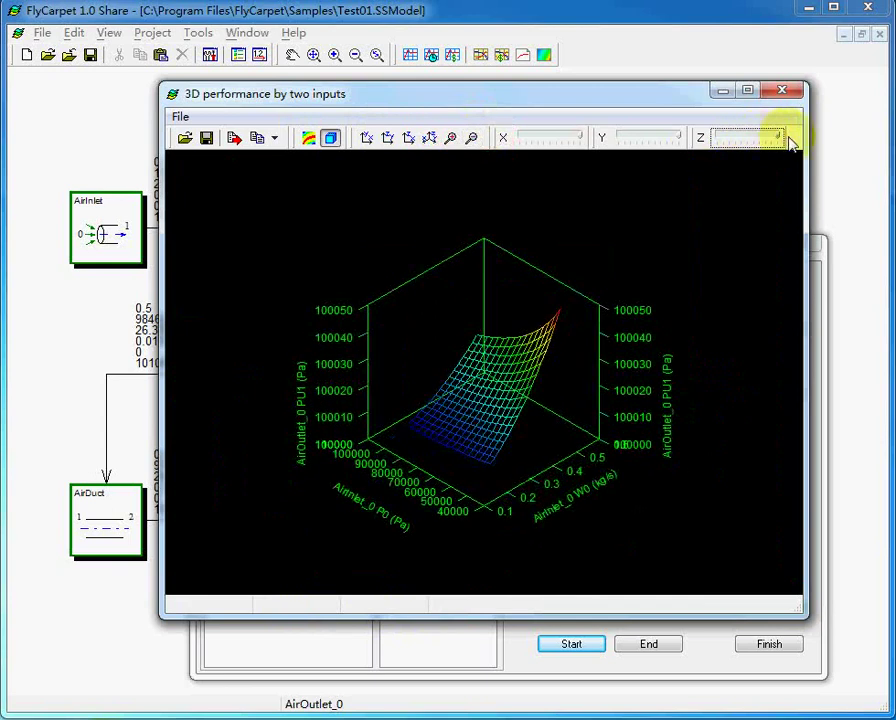
{"action": "left_click", "coordinate": [451, 140]}
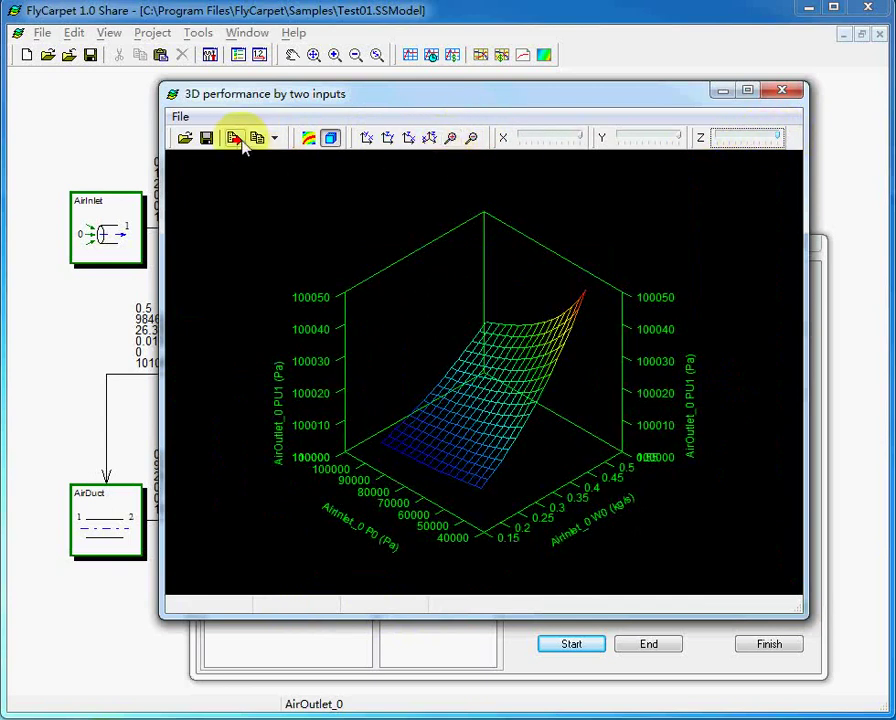
Examine the copy formats and the image file types offered for exporting the 3D surface, without exporting it
{"action": "left_click", "coordinate": [274, 138]}
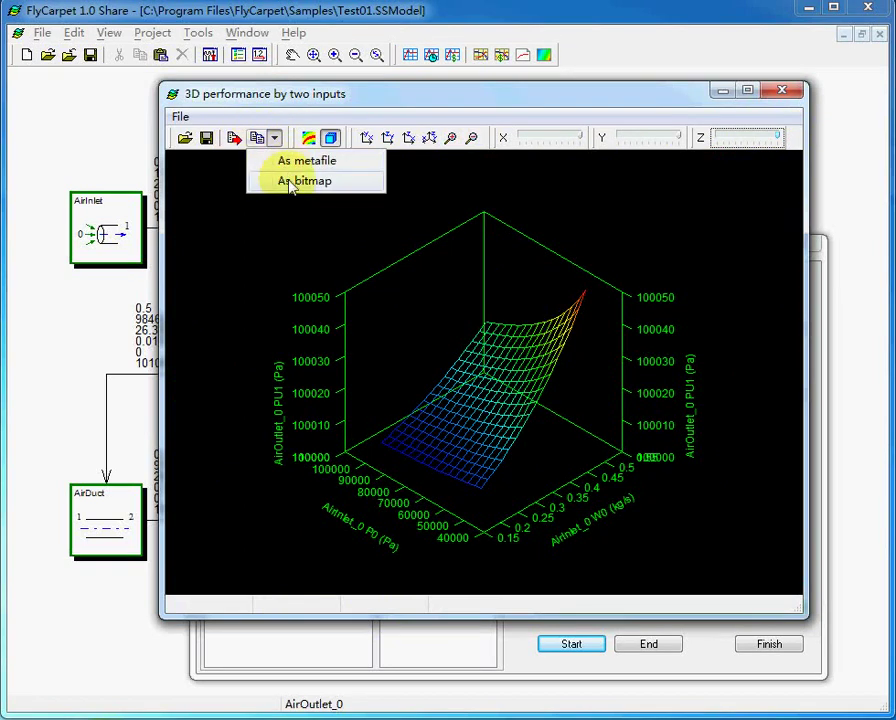
{"action": "left_click", "coordinate": [232, 165]}
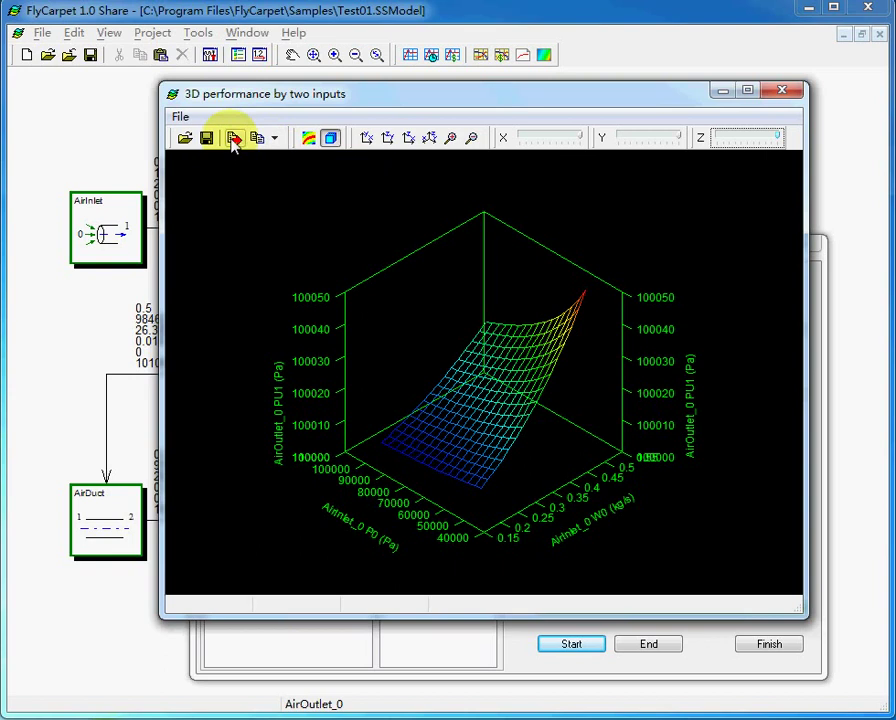
{"action": "left_click", "coordinate": [233, 139]}
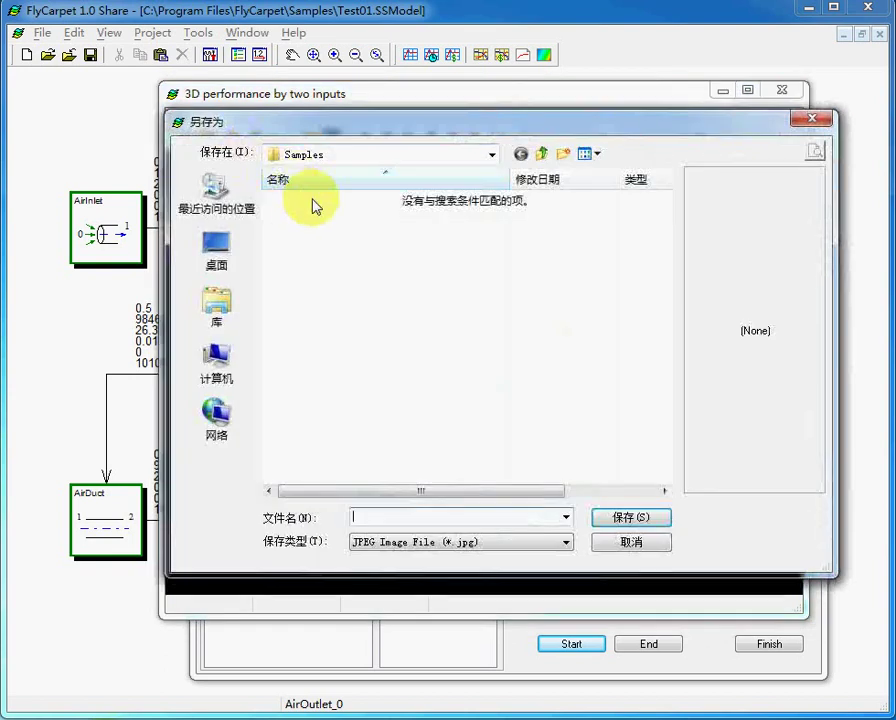
{"action": "left_click", "coordinate": [468, 541]}
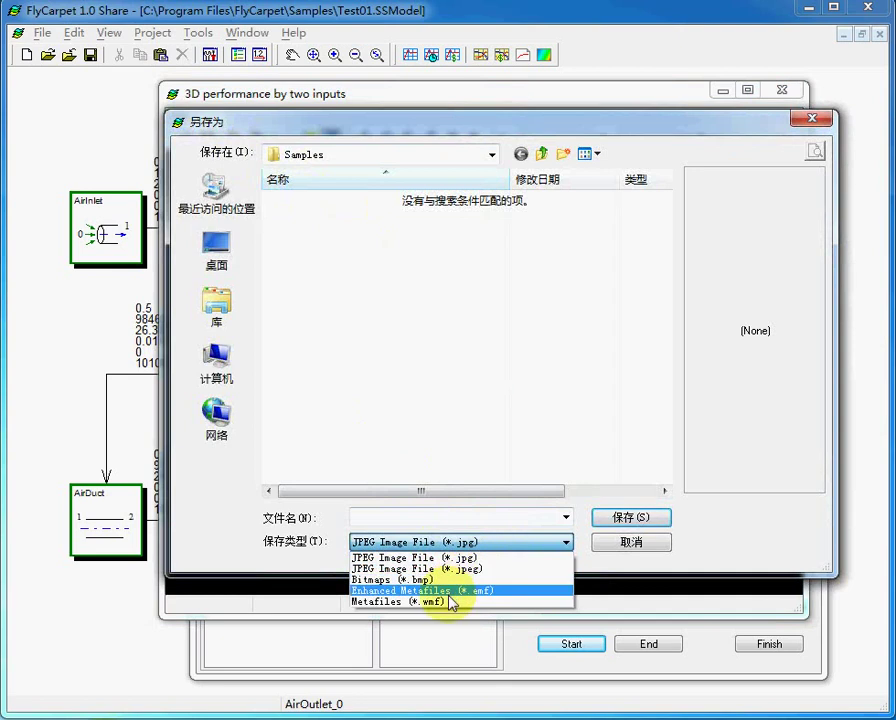
{"action": "left_click", "coordinate": [510, 516]}
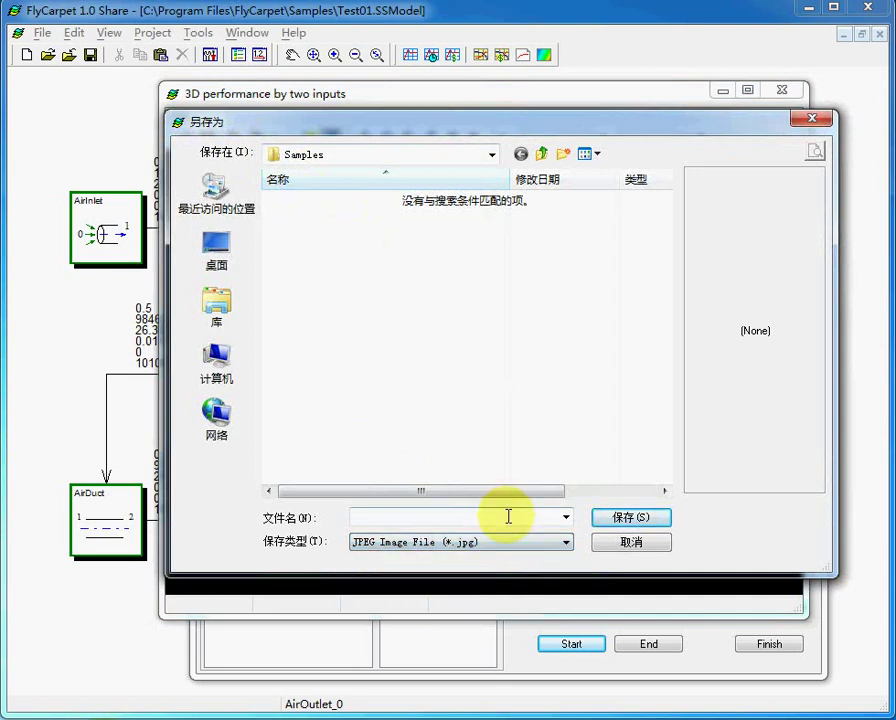
{"action": "left_click", "coordinate": [631, 543]}
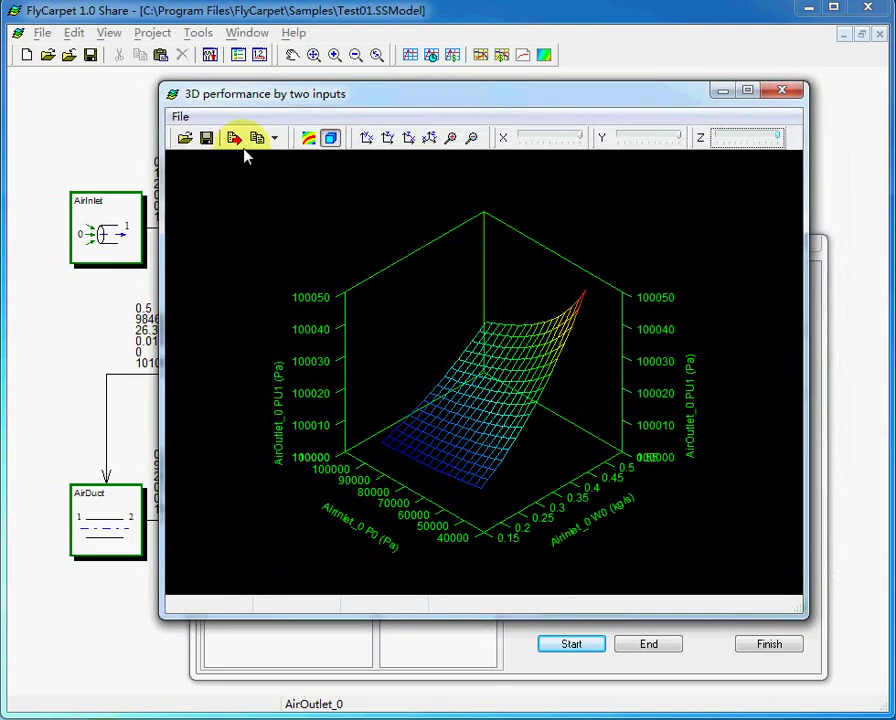
Check the file type offered for saving the 3D performance data, without saving a file
{"action": "left_click", "coordinate": [212, 142]}
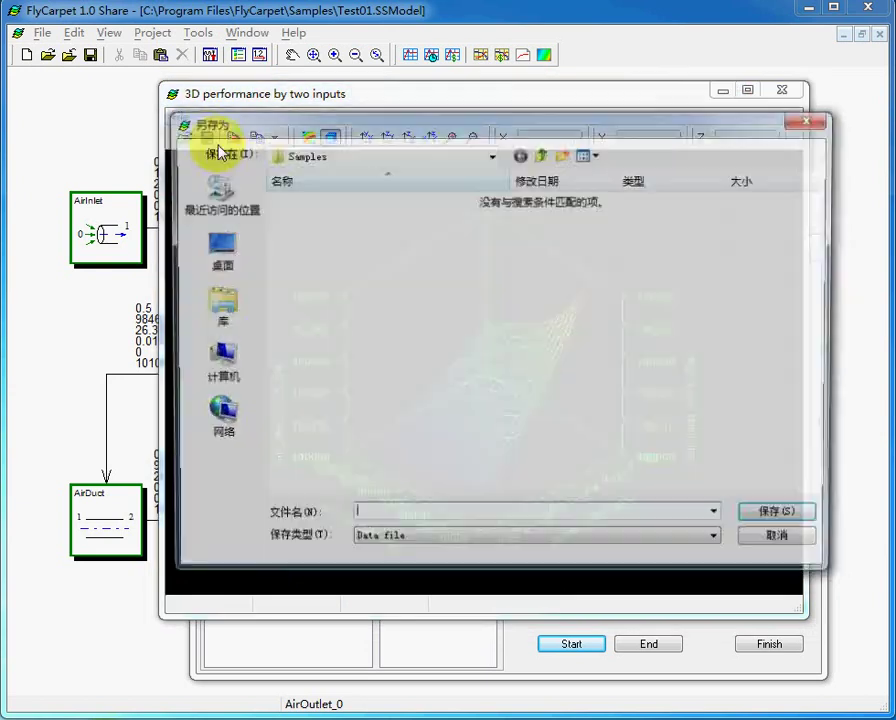
{"action": "left_click", "coordinate": [447, 543]}
{"action": "left_click", "coordinate": [448, 557]}
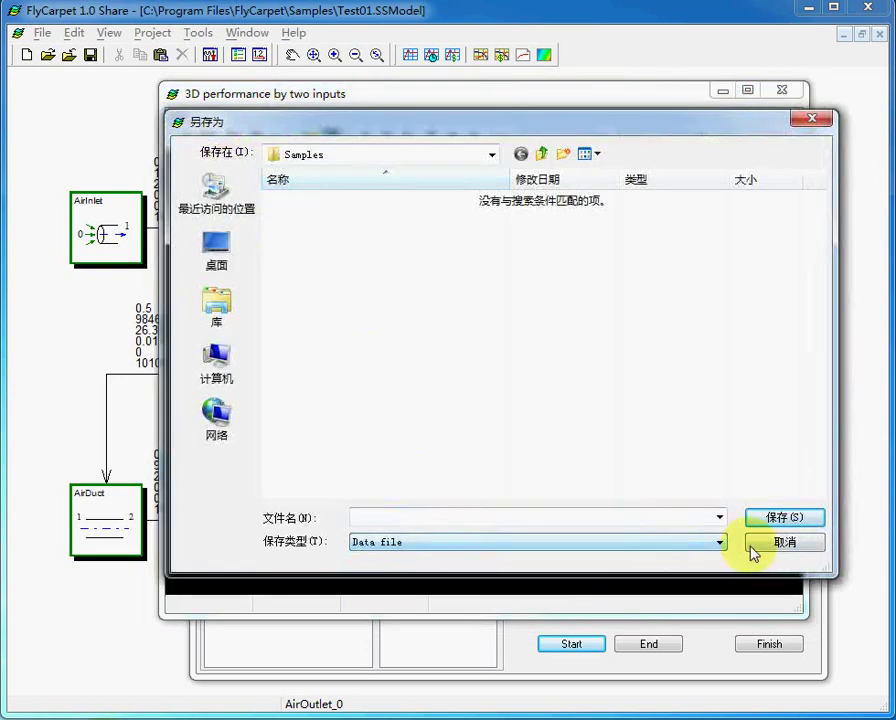
{"action": "left_click", "coordinate": [760, 545]}
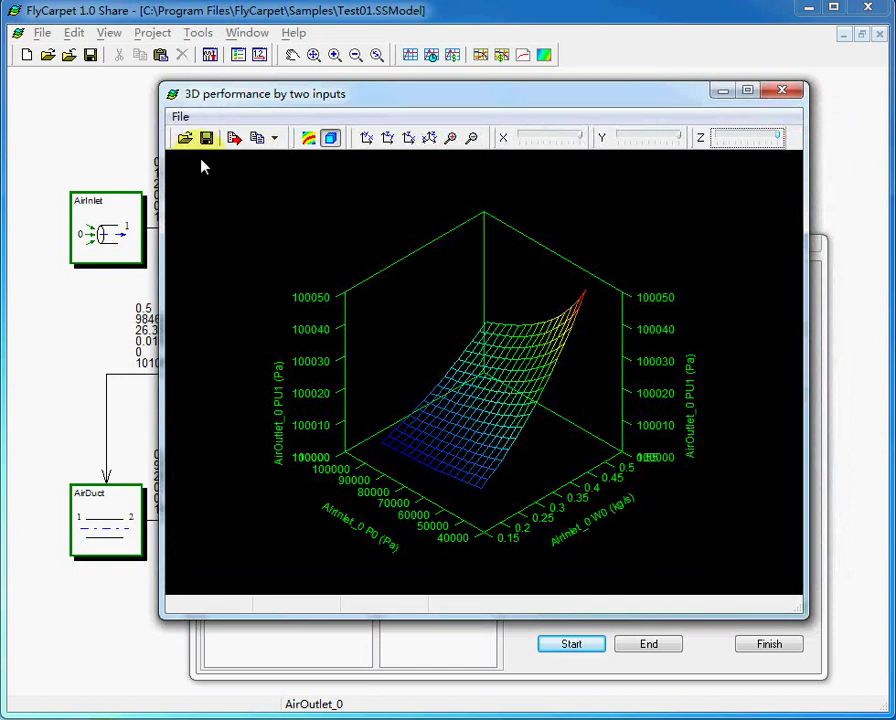
Close the 3D surface plot and finish the 3D performance parameter selection
{"action": "left_click", "coordinate": [783, 93]}
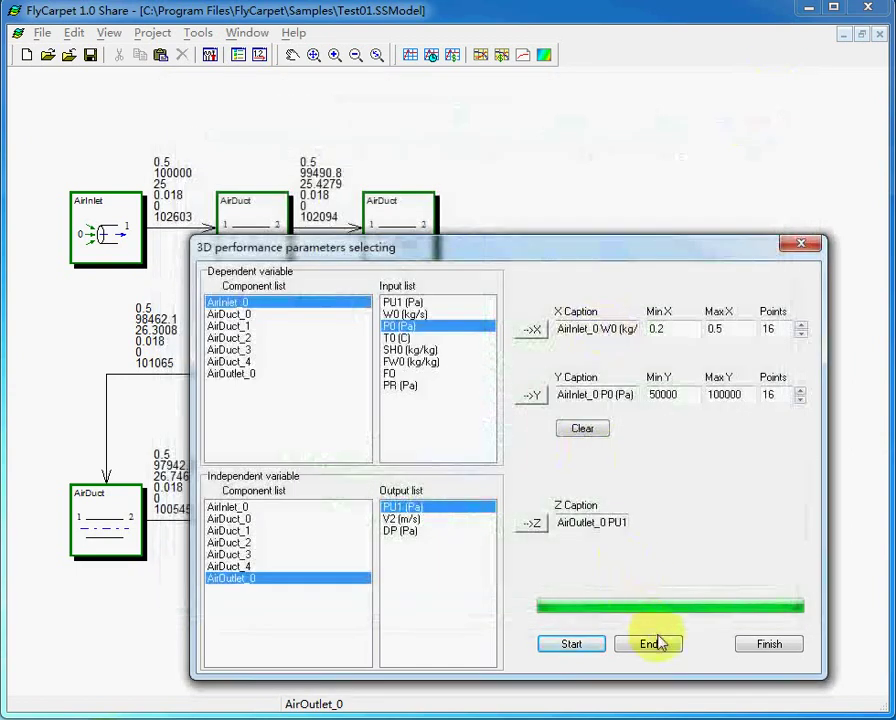
{"action": "left_click", "coordinate": [768, 645]}
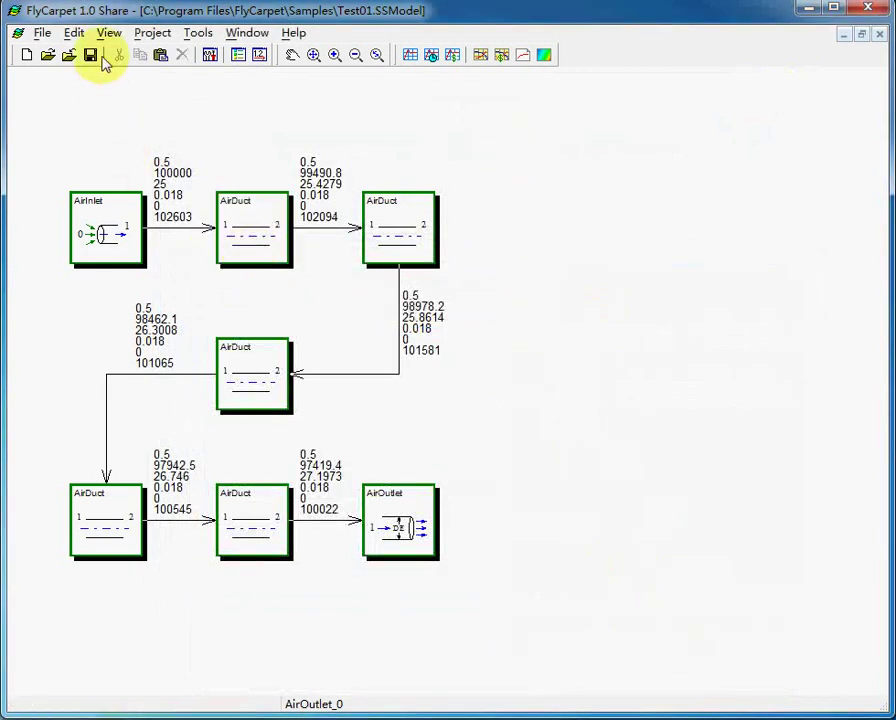
Review the calculated 2D performance curve, close it, and reopen the 3D performance surface plot
{"action": "left_click", "coordinate": [74, 33]}
{"action": "mouse_move", "coordinate": [102, 36]}
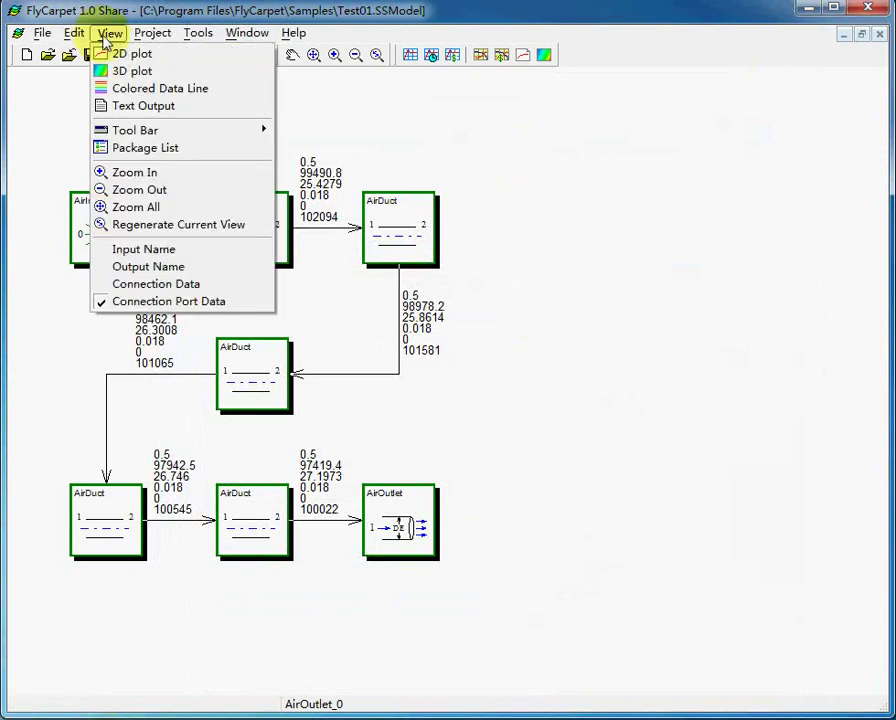
{"action": "left_click", "coordinate": [128, 54]}
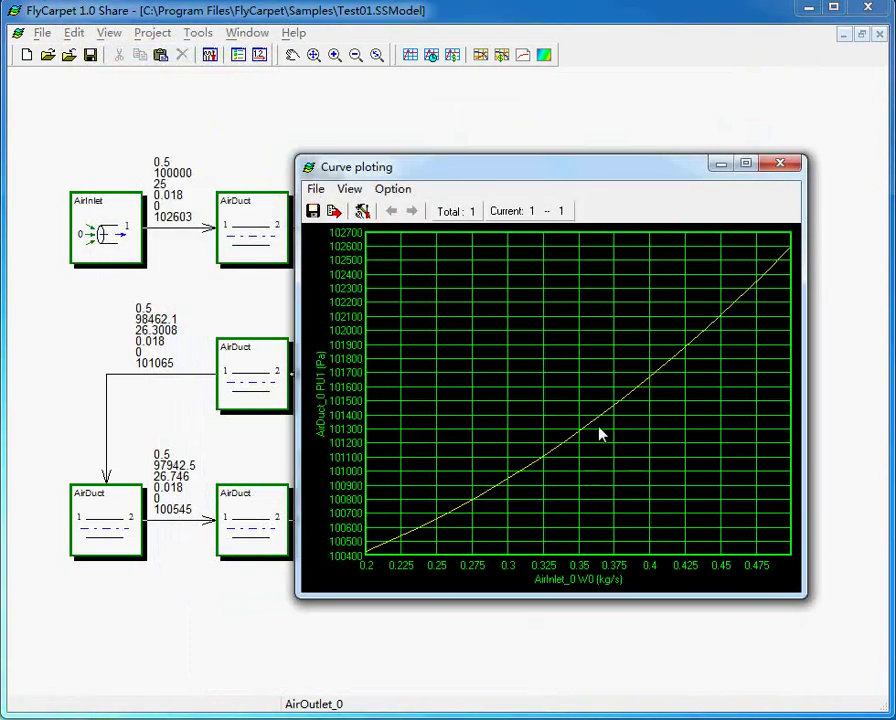
{"action": "left_click", "coordinate": [780, 164]}
{"action": "left_click", "coordinate": [109, 33]}
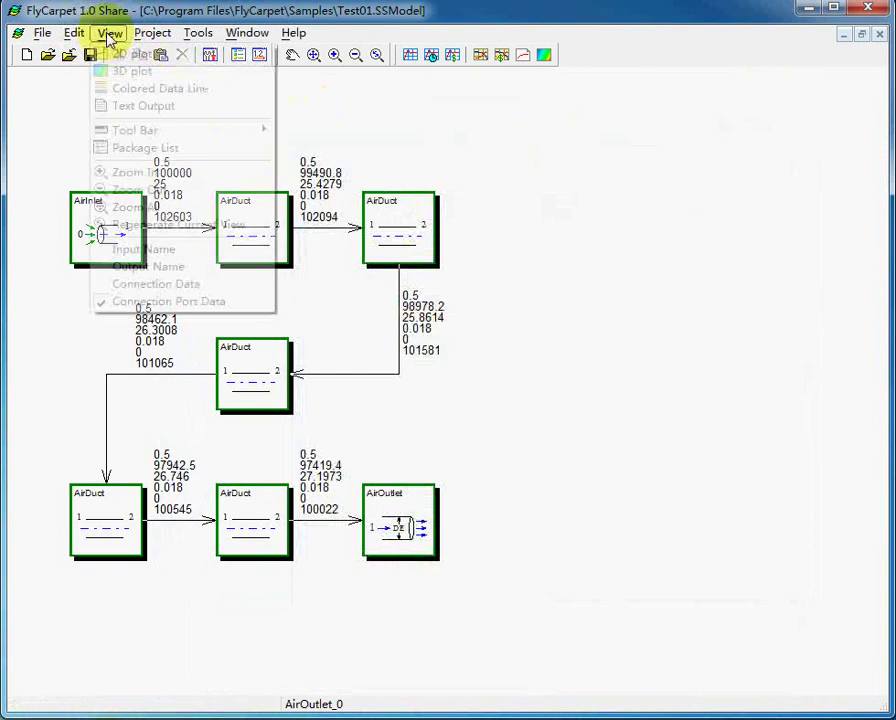
{"action": "left_click", "coordinate": [130, 71]}
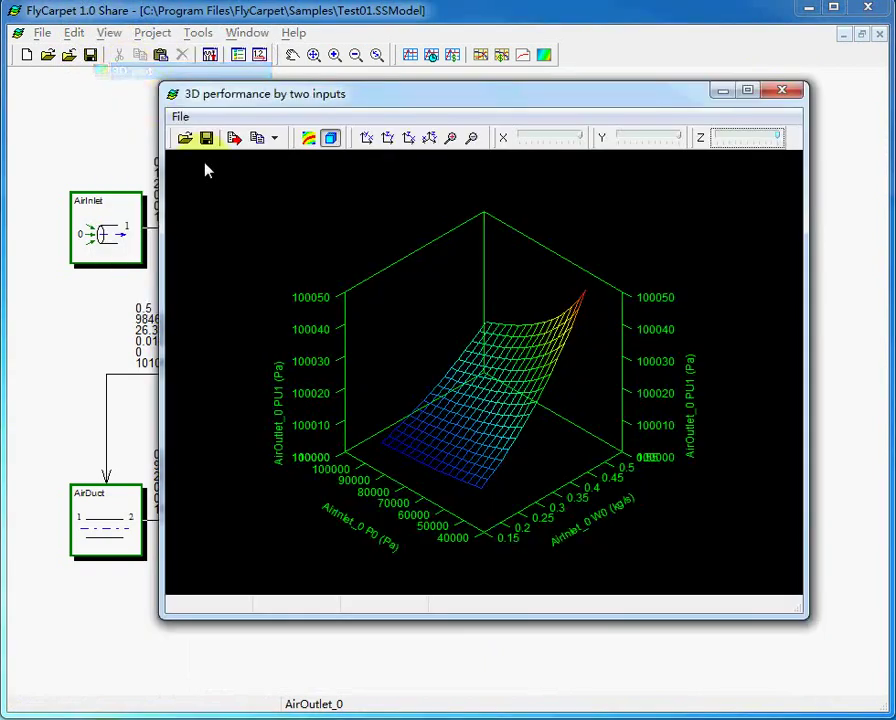